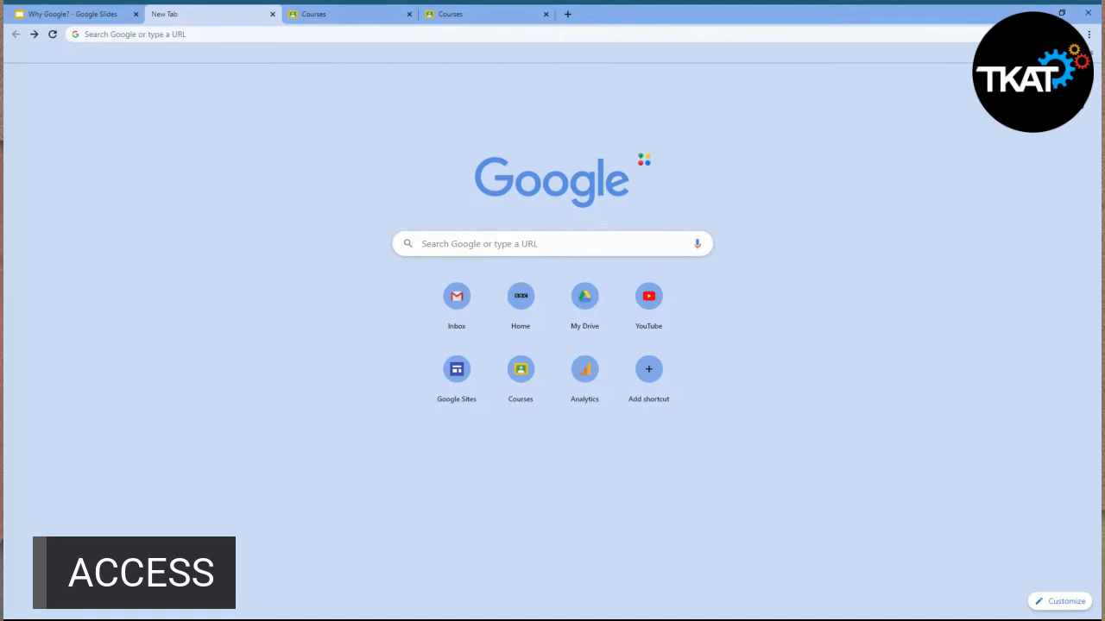
Look through the list of Google apps available from the new tab page, then close it
left_click(1048, 81)
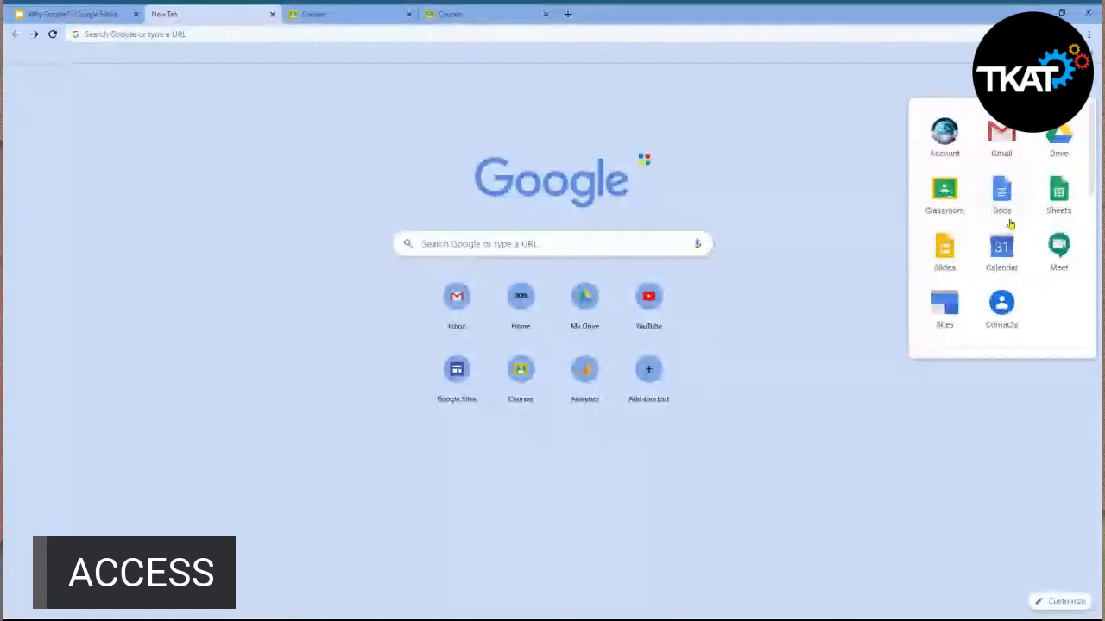
scroll(1007, 256, "down", 2)
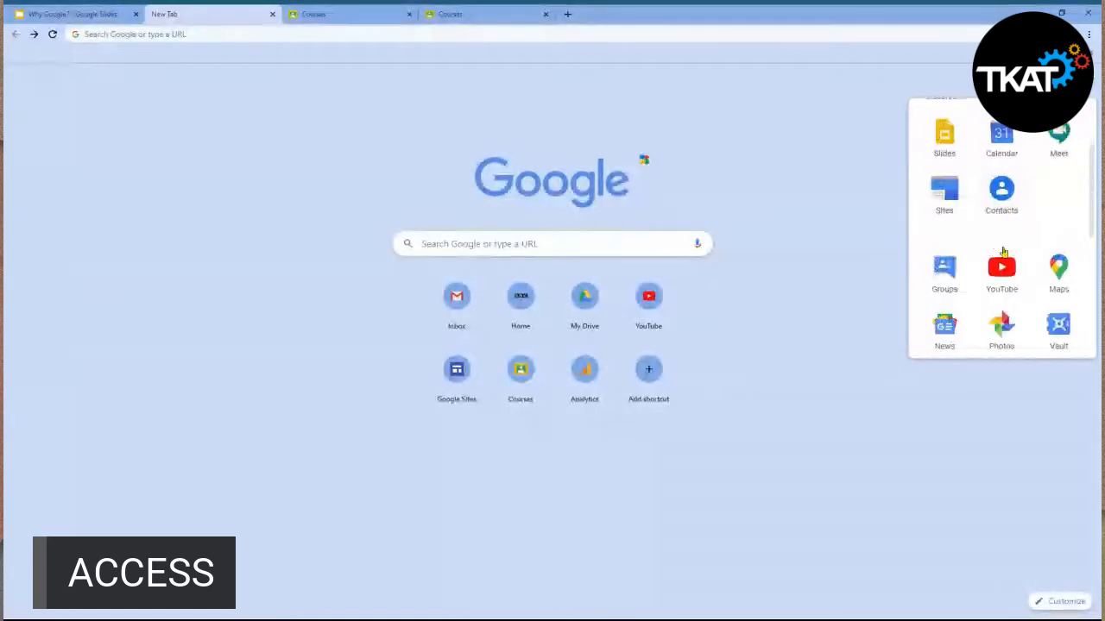
scroll(1004, 234, "up", 2)
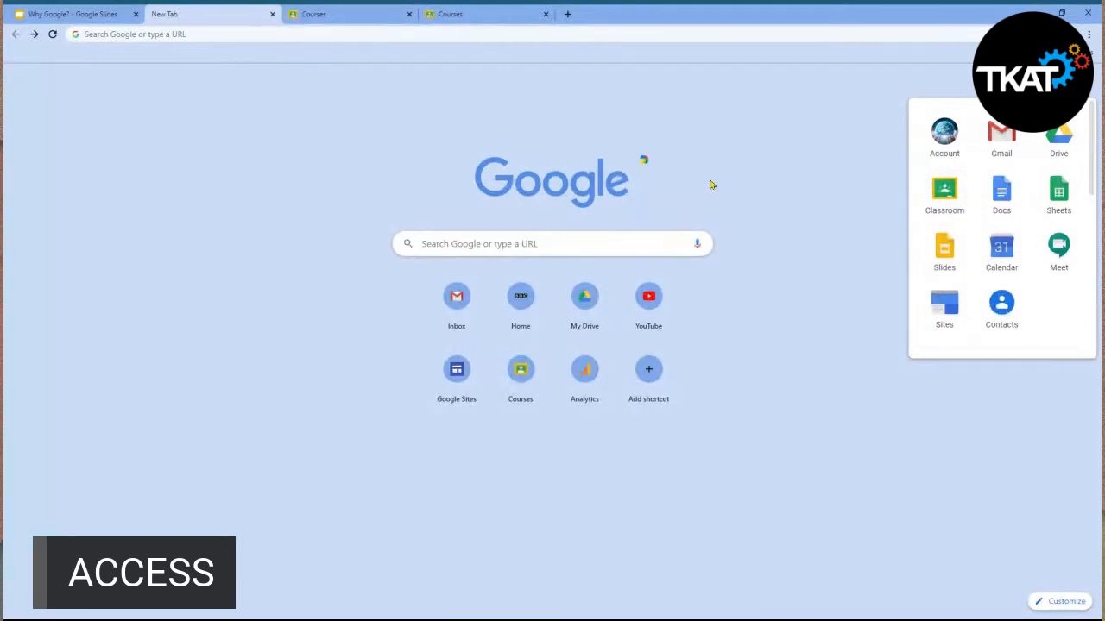
left_click(130, 34)
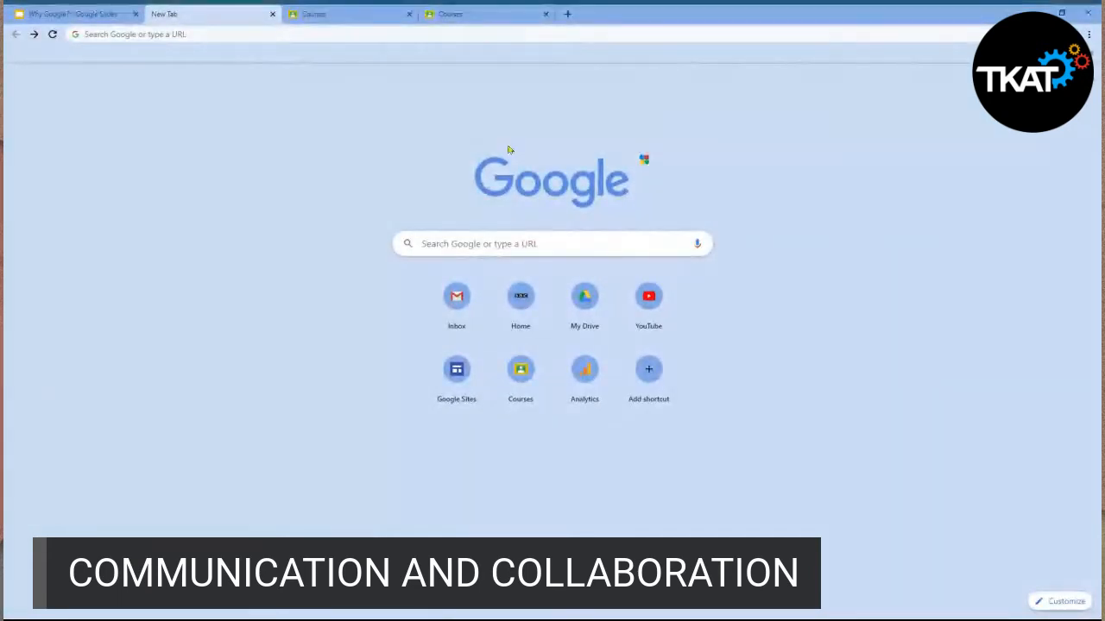
Compare the teacher's and student's Classroom home pages and view the teacher's form for creating a class
left_click(337, 19)
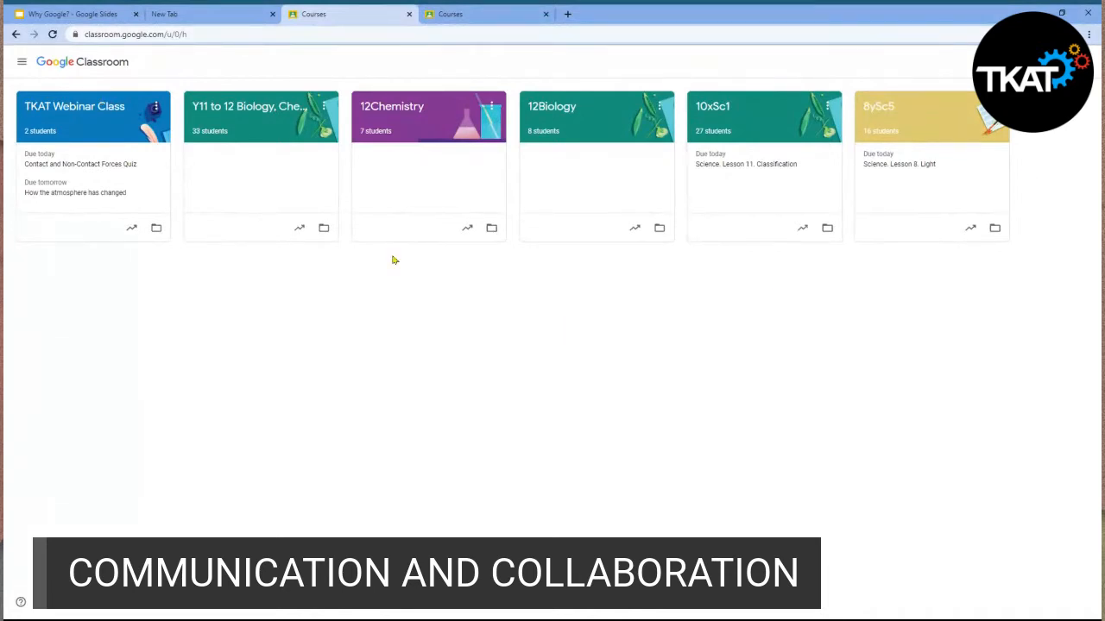
left_click(490, 17)
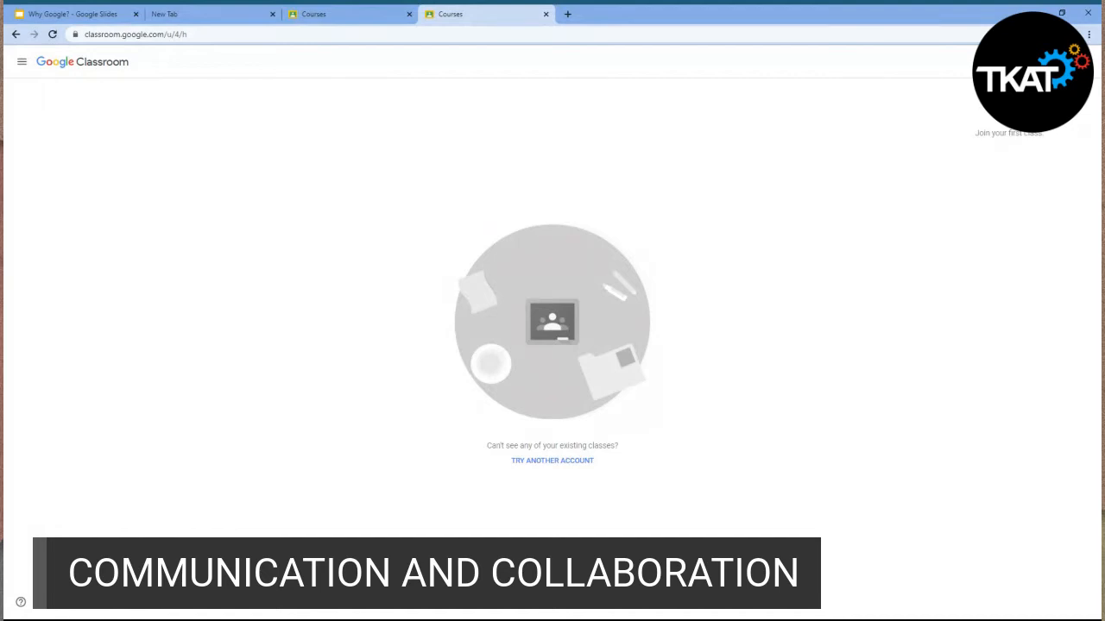
left_click(361, 14)
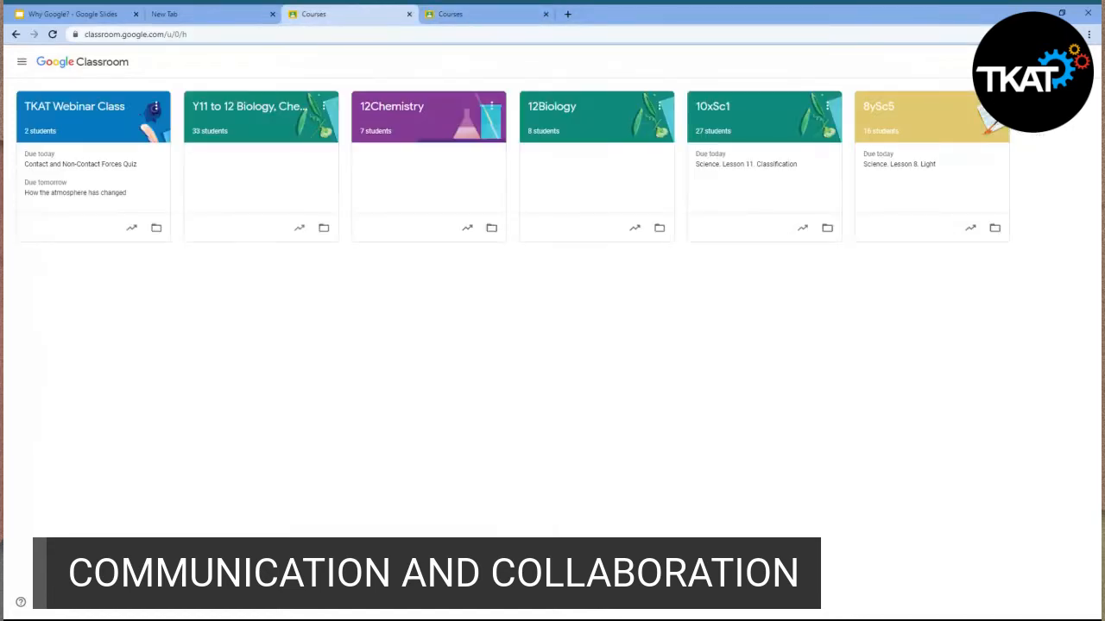
left_click(1005, 97)
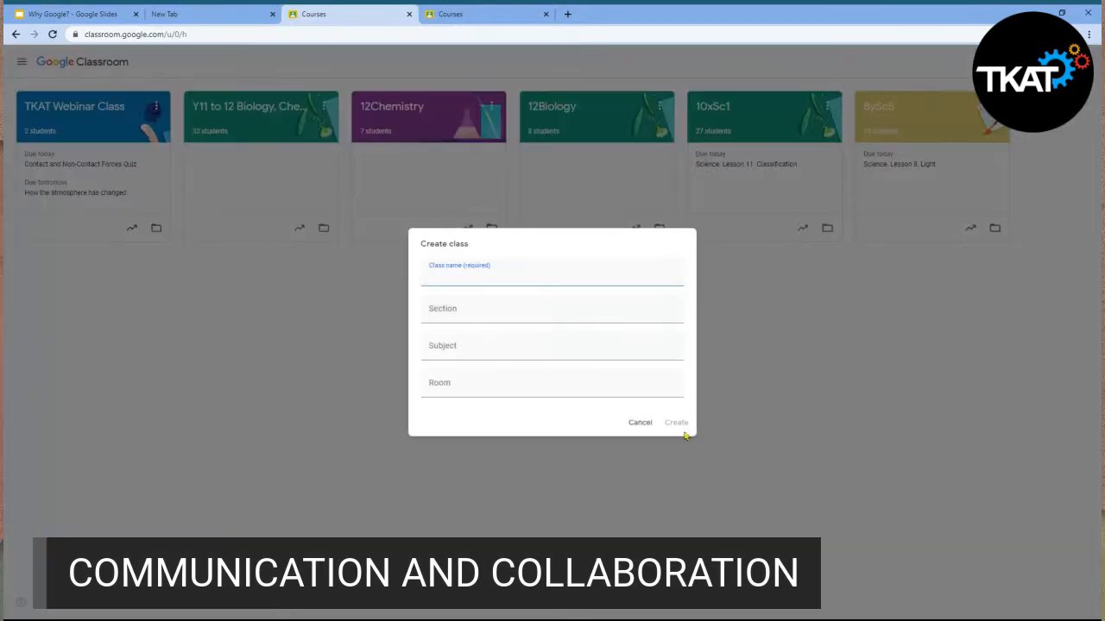
left_click(640, 423)
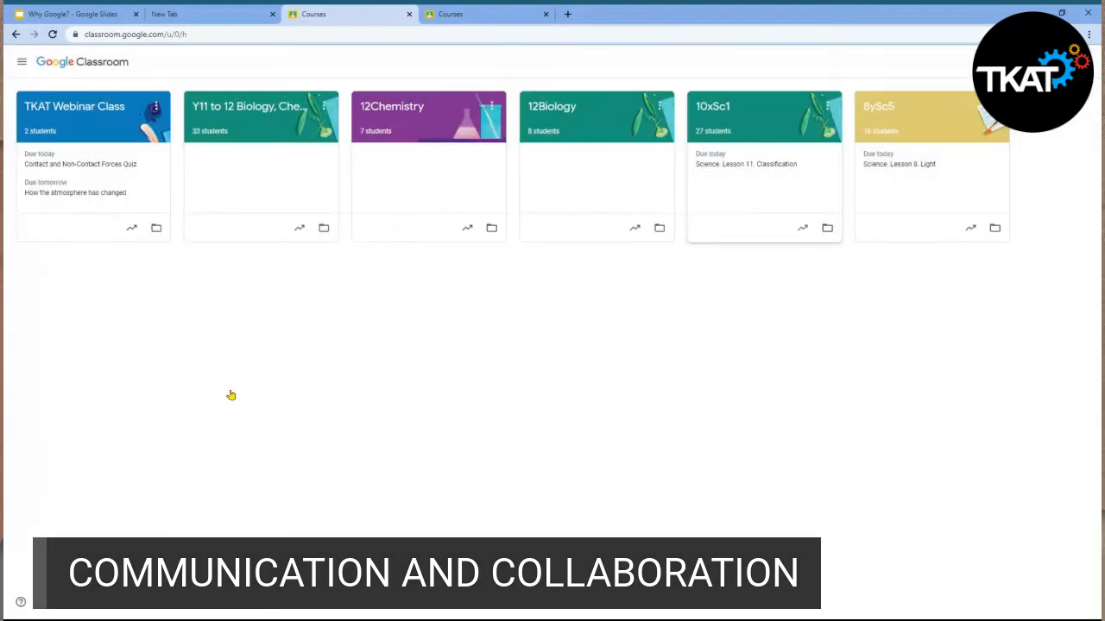
Open the TKAT Webinar Class and view its class code enlarged
left_click(99, 108)
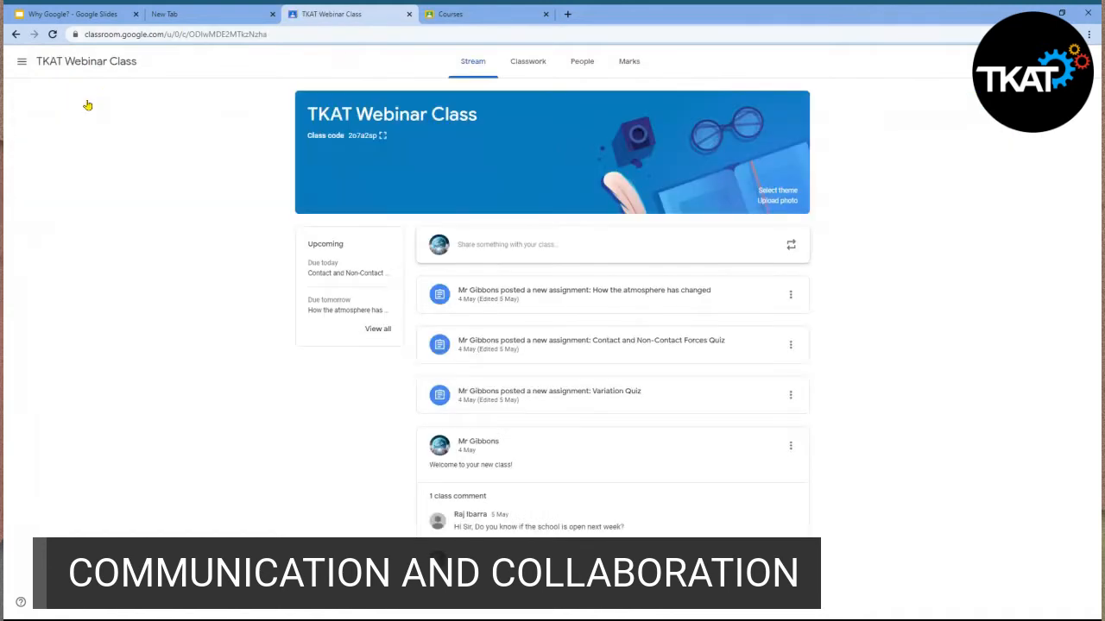
left_click(382, 136)
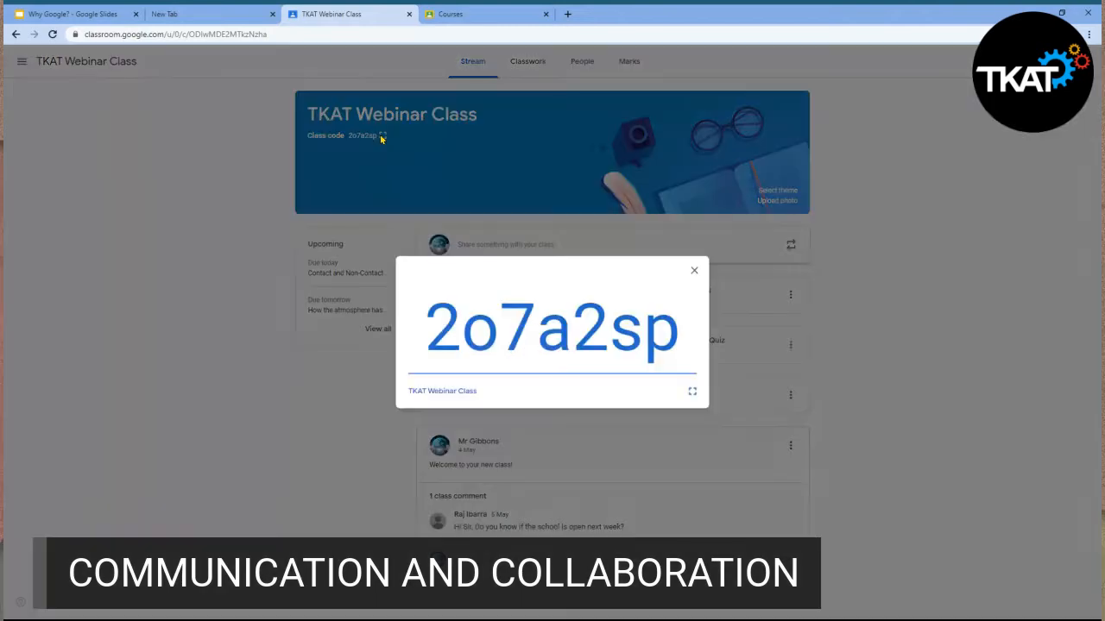
left_click_drag(430, 328, 680, 333)
left_click(221, 399)
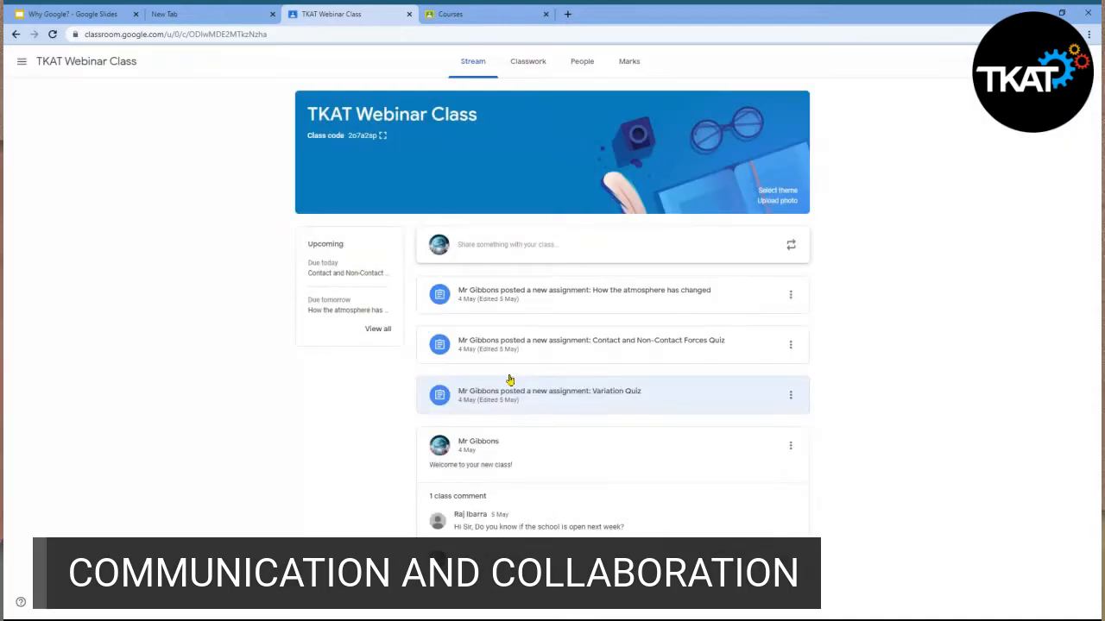
View the form for joining a class with a class code in the student's Classroom page, then dismiss it
left_click(470, 14)
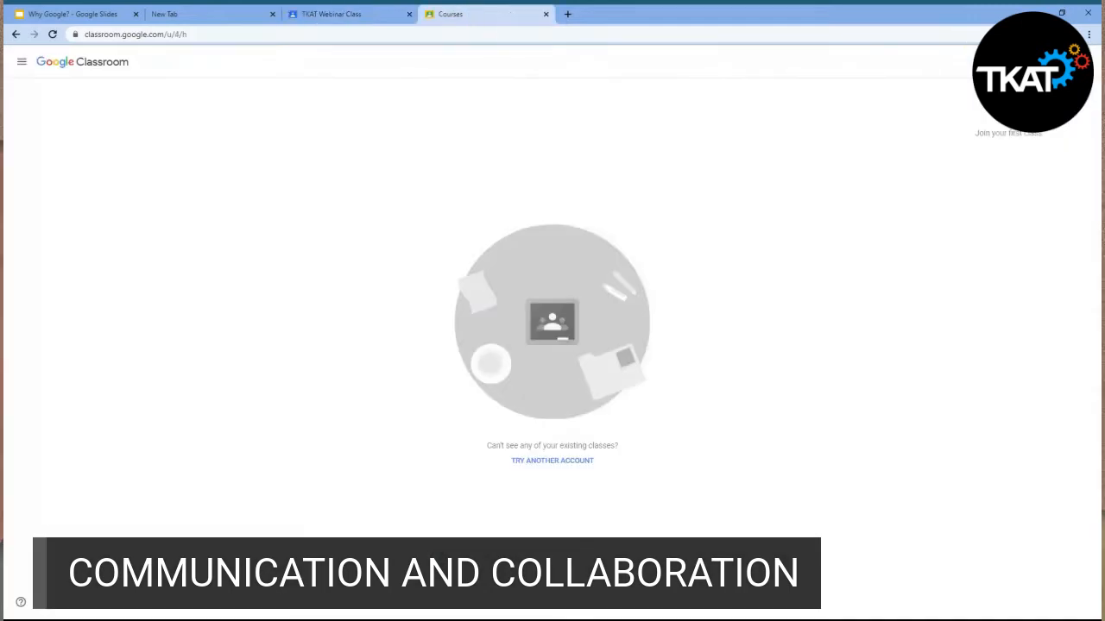
left_click(1018, 62)
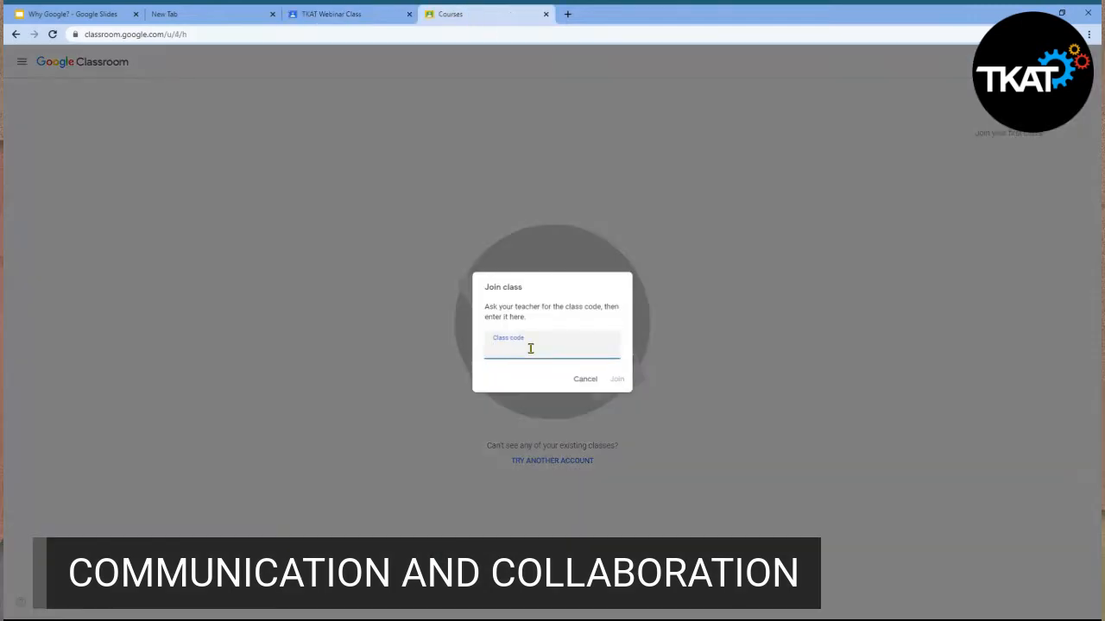
left_click(585, 380)
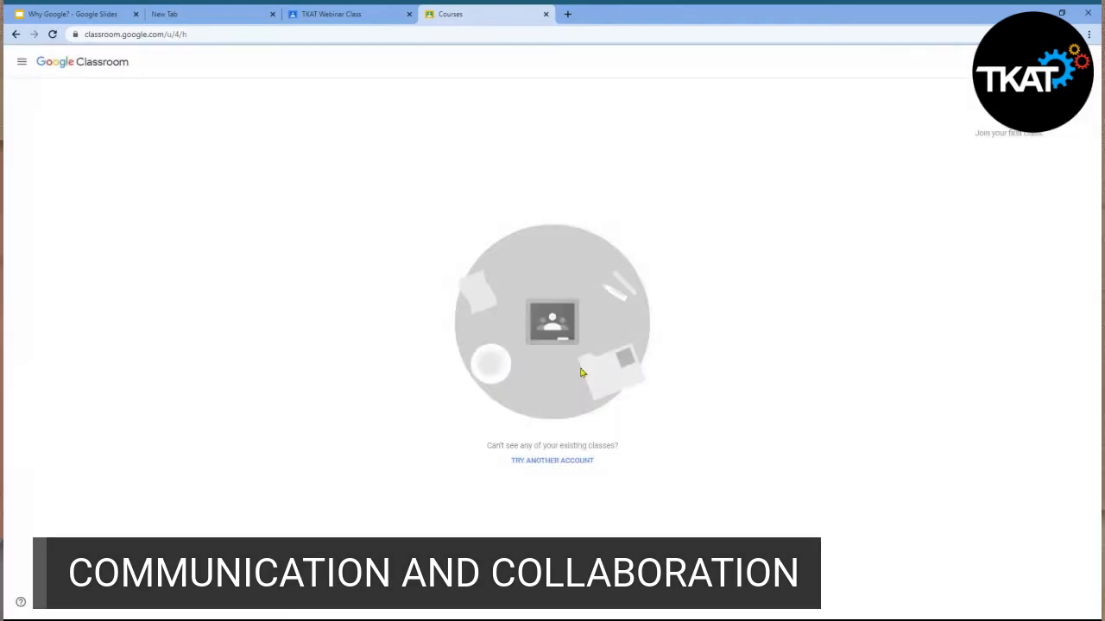
Examine the student recipient options for a new stream announcement in TKAT Webinar Class, then discard the announcement
left_click(356, 14)
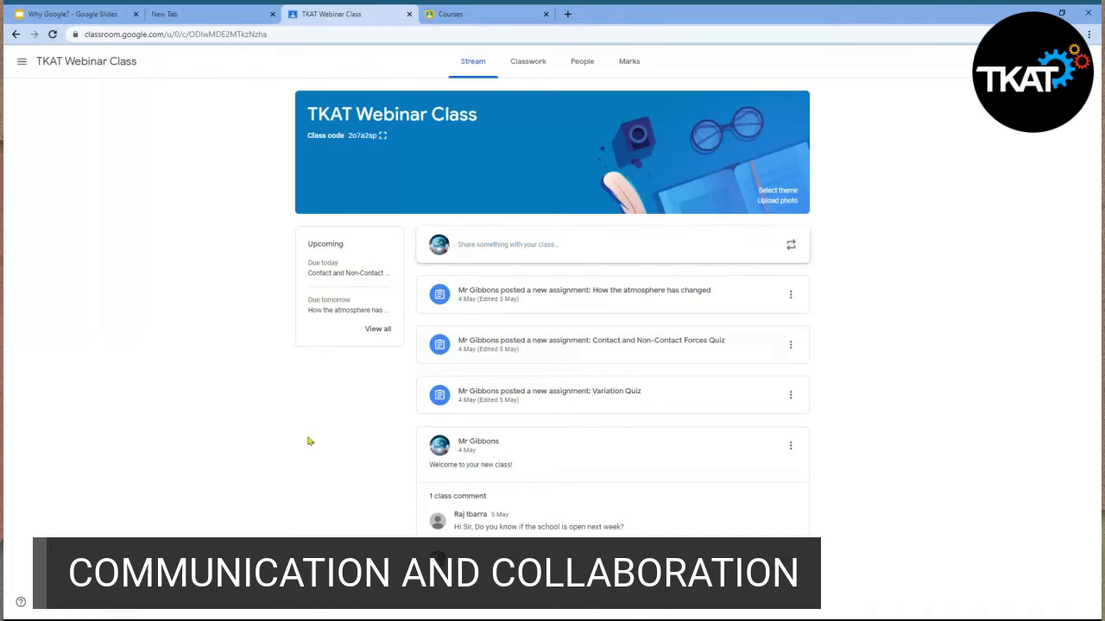
left_click(481, 250)
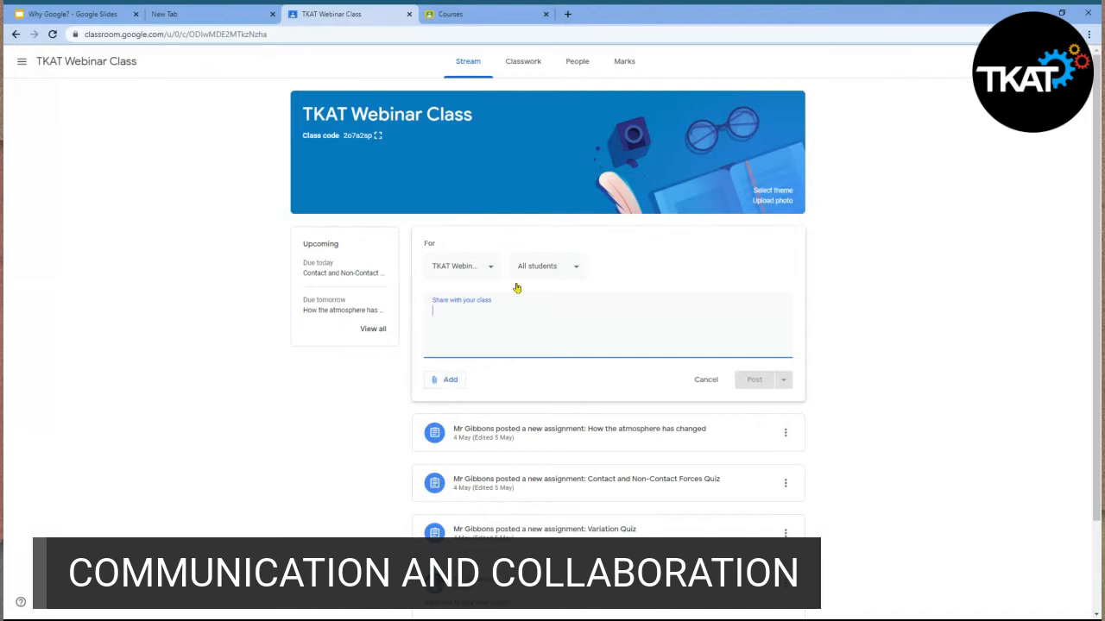
left_click(544, 268)
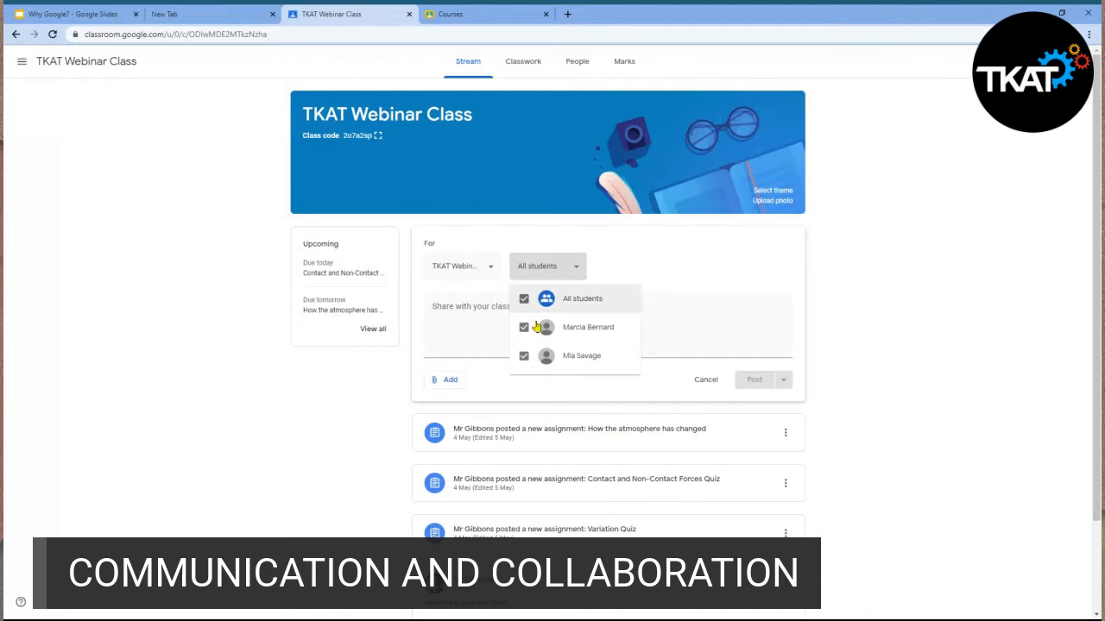
left_click(547, 266)
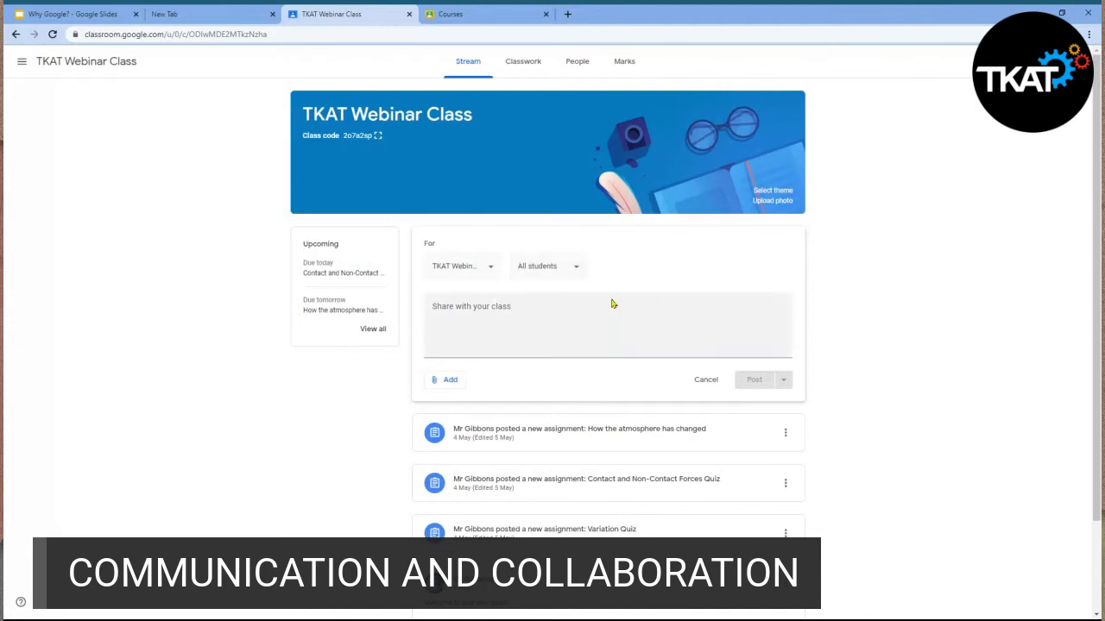
left_click(704, 383)
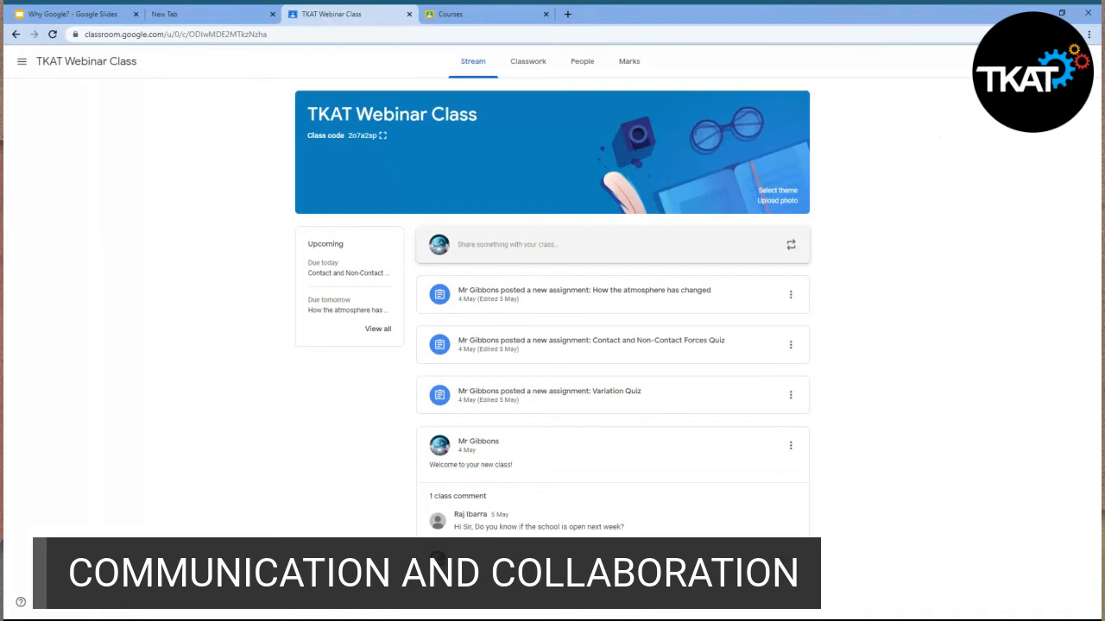
Open the class settings and examine the Stream options for who can post and comment
left_click(1027, 61)
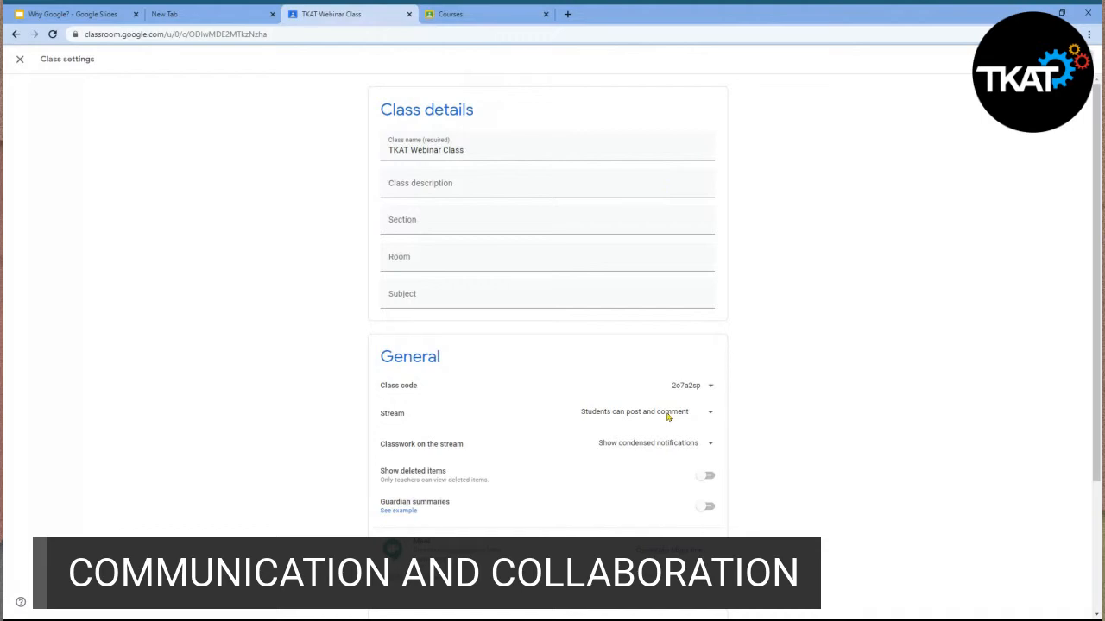
left_click(663, 420)
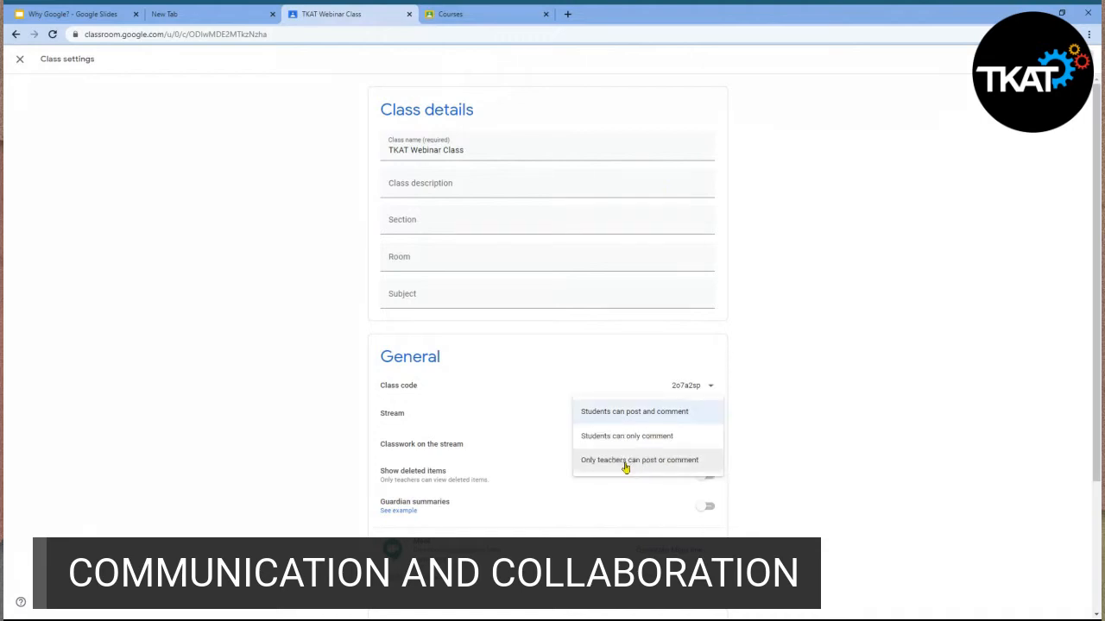
left_click(760, 436)
left_click(682, 414)
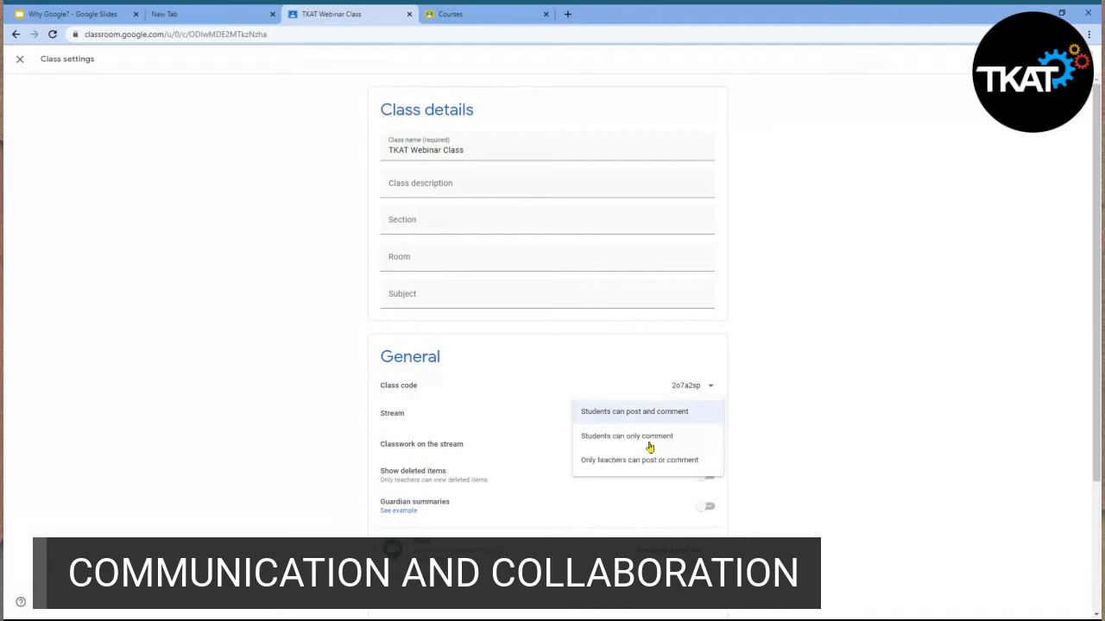
left_click(788, 421)
Set Classwork on the stream to Hide notifications and save the class settings
left_click(686, 447)
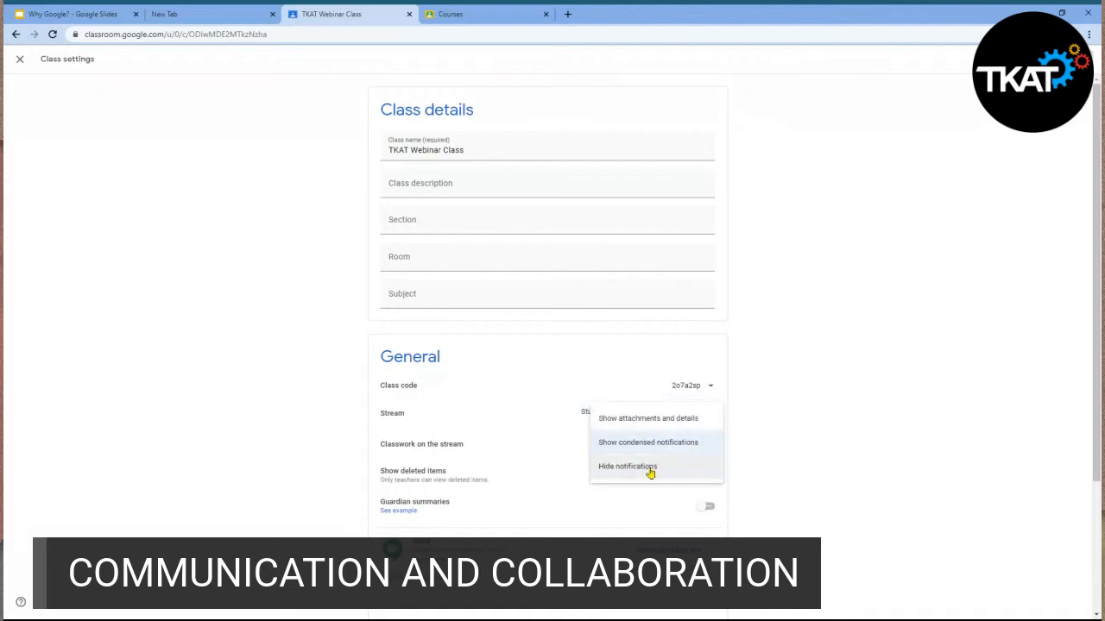
left_click(649, 470)
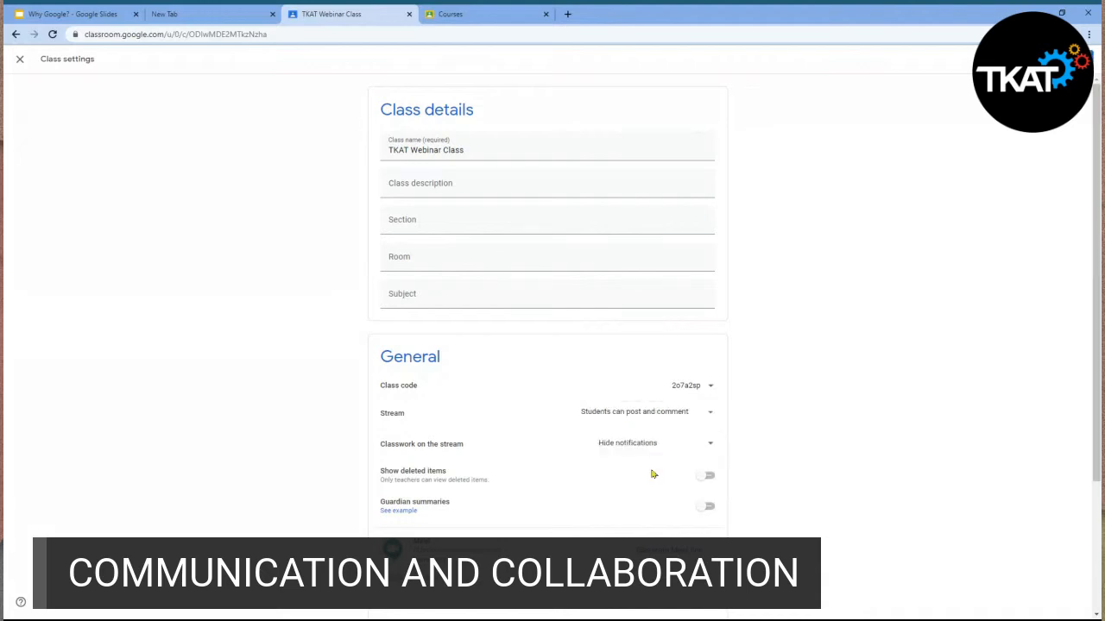
left_click(1070, 59)
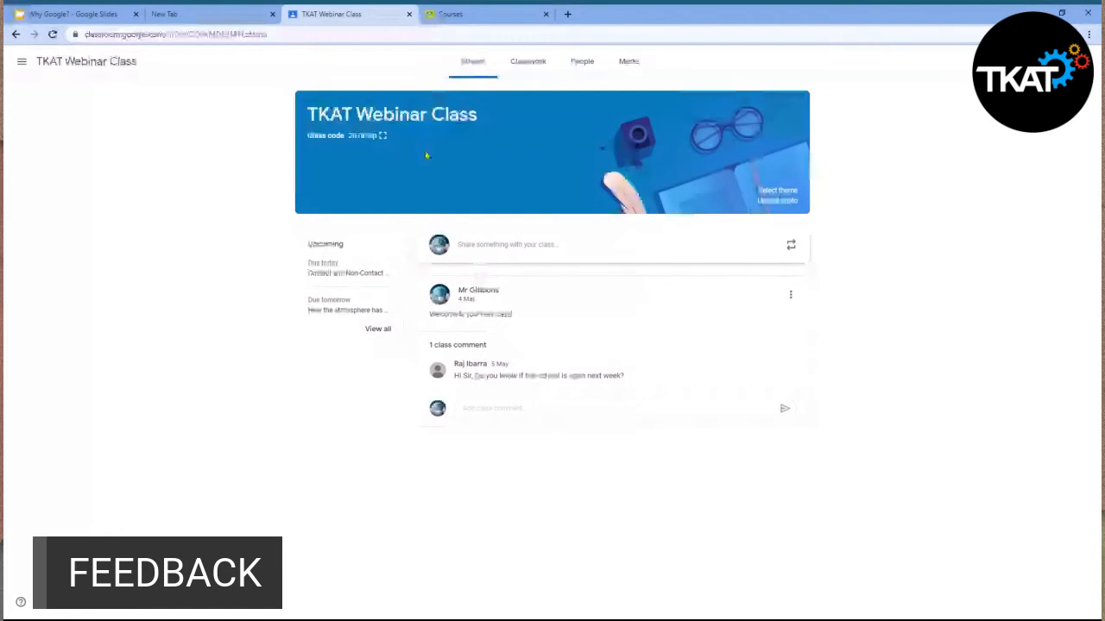
Delete both Example draft assignments from the classwork of TKAT Webinar Class
left_click(522, 65)
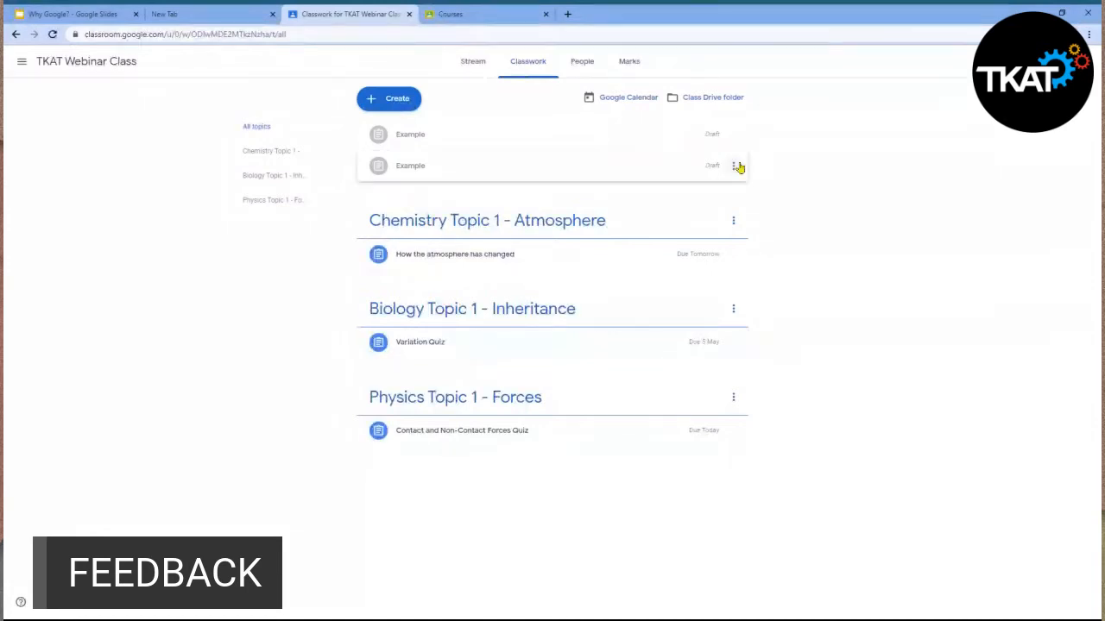
left_click(736, 166)
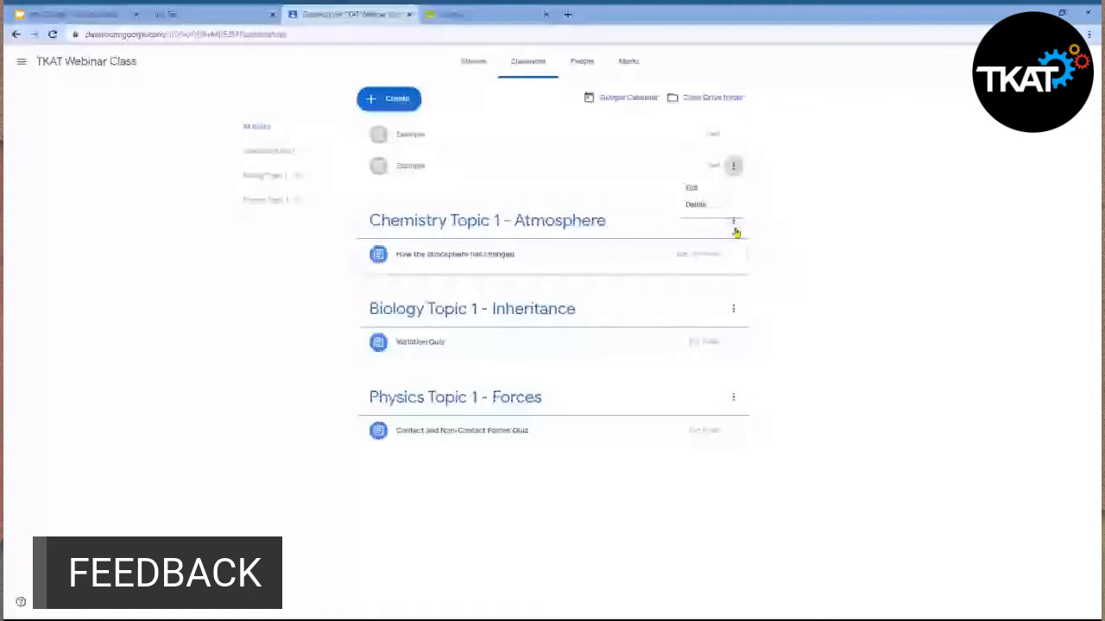
left_click(696, 205)
left_click(594, 347)
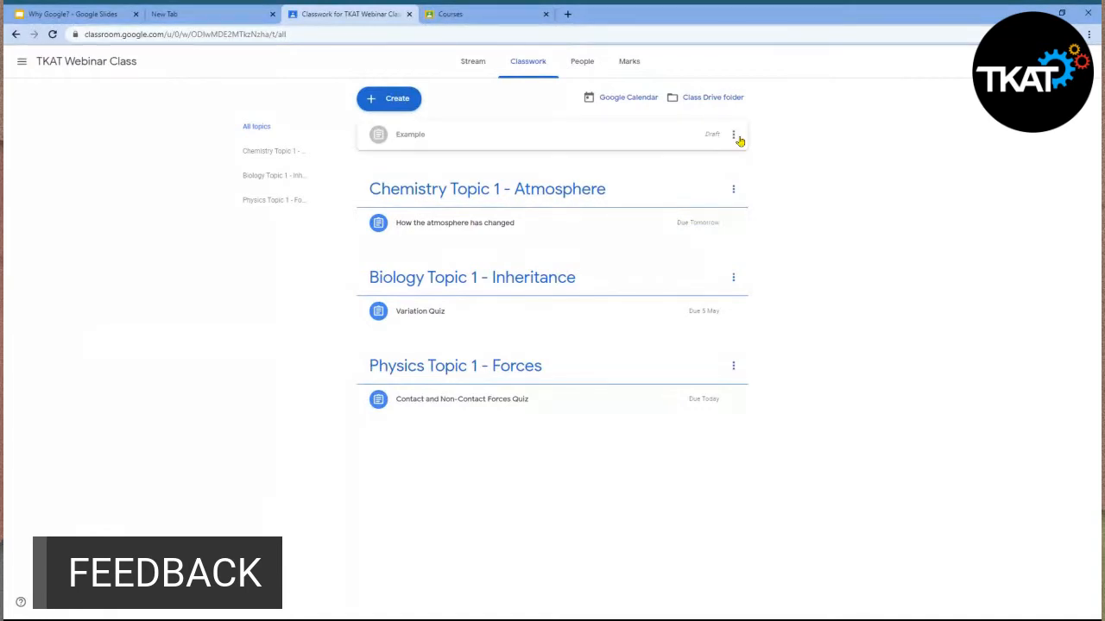
left_click(732, 138)
left_click(700, 173)
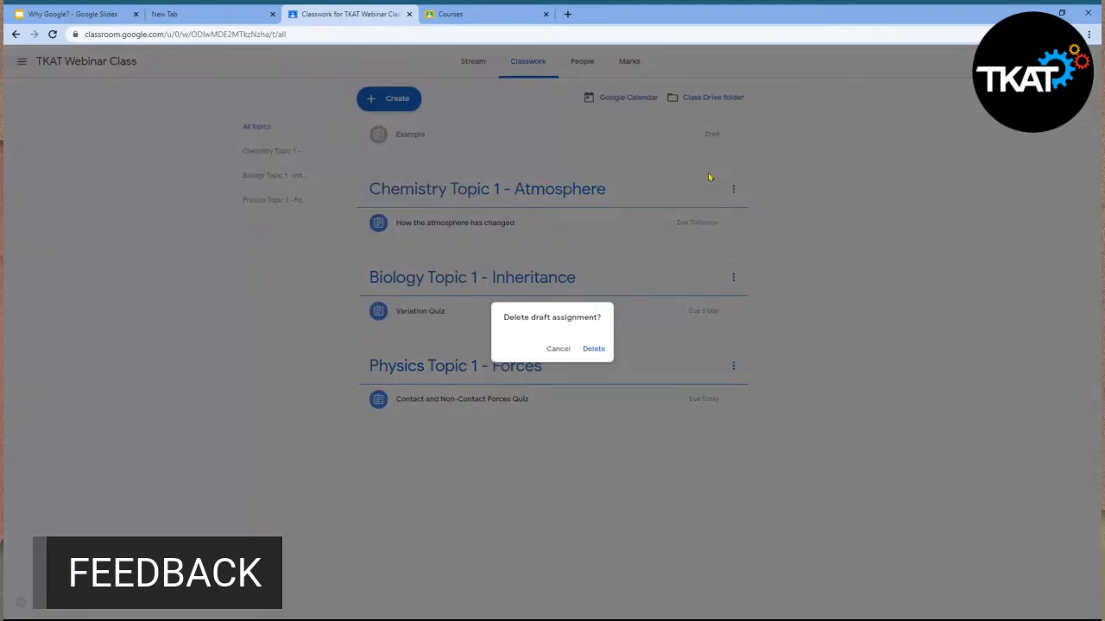
left_click(594, 348)
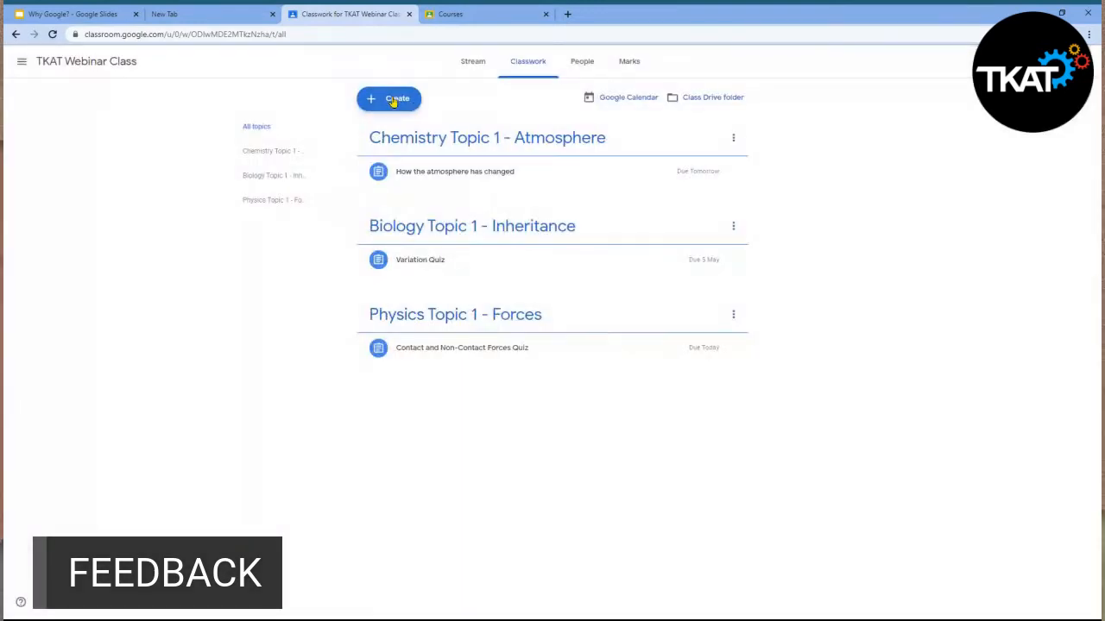
Create a new assignment titled "Example" with the instructions text "Instructions"
left_click(393, 100)
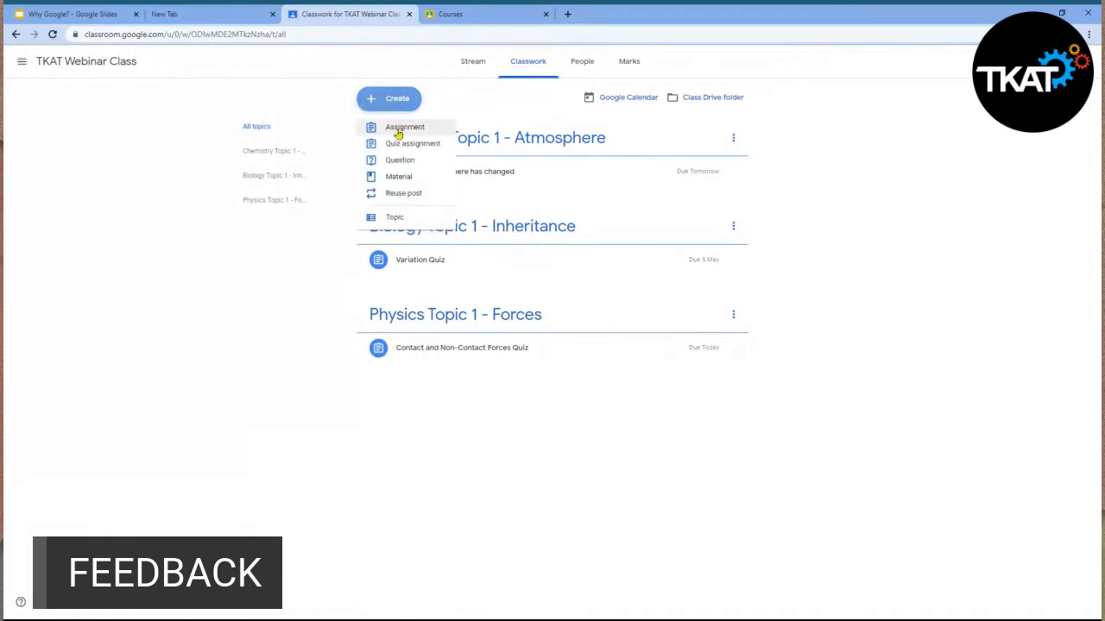
left_click(406, 130)
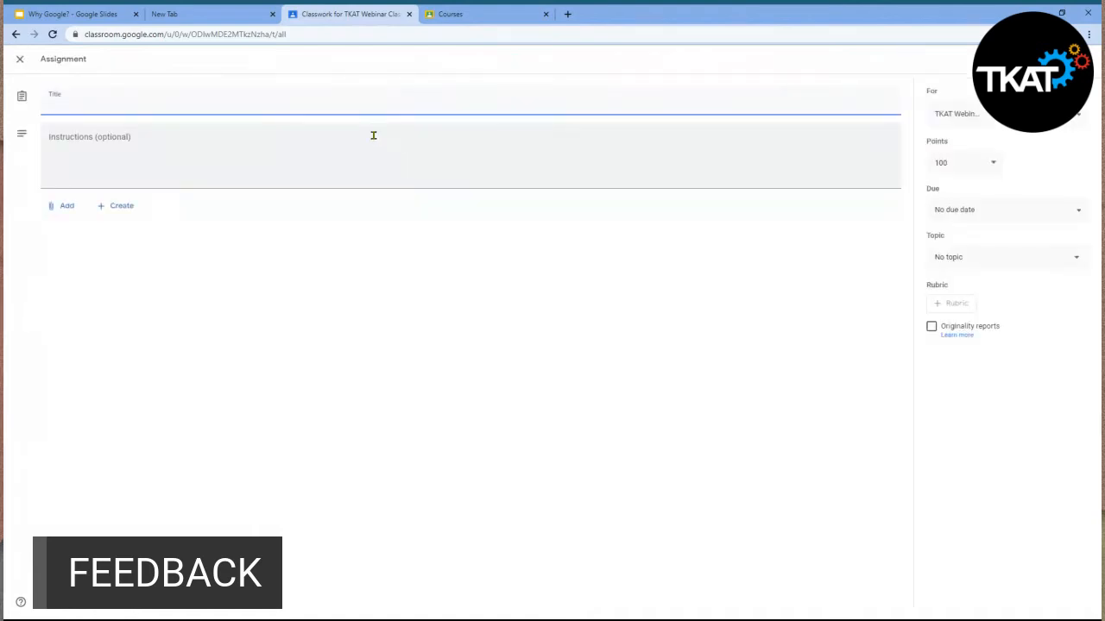
type("Exampl")
type("Instruct")
type("ions")
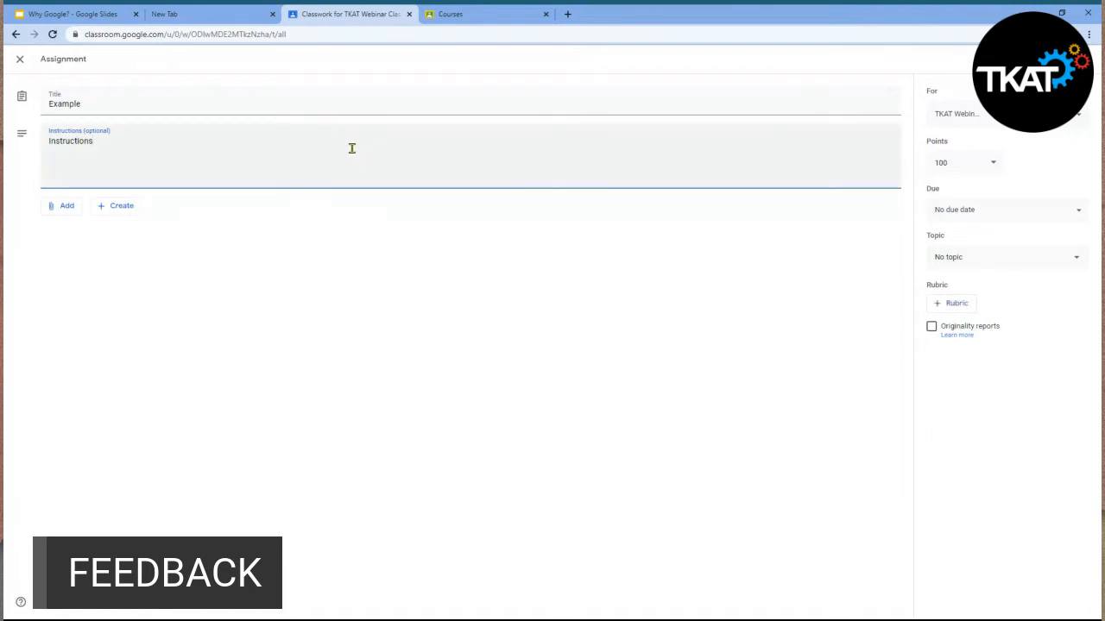
Set the Example assignment's points to 10 and its due date to 8 May 2020
left_click(949, 162)
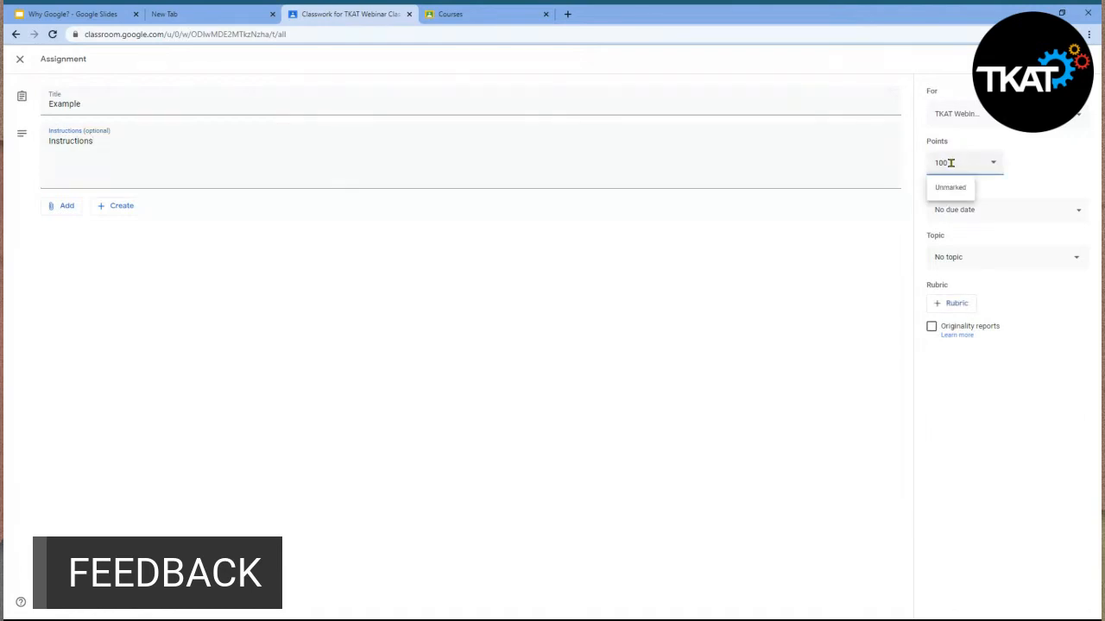
left_click_drag(949, 163, 927, 170)
type("10")
left_click(982, 210)
left_click(983, 249)
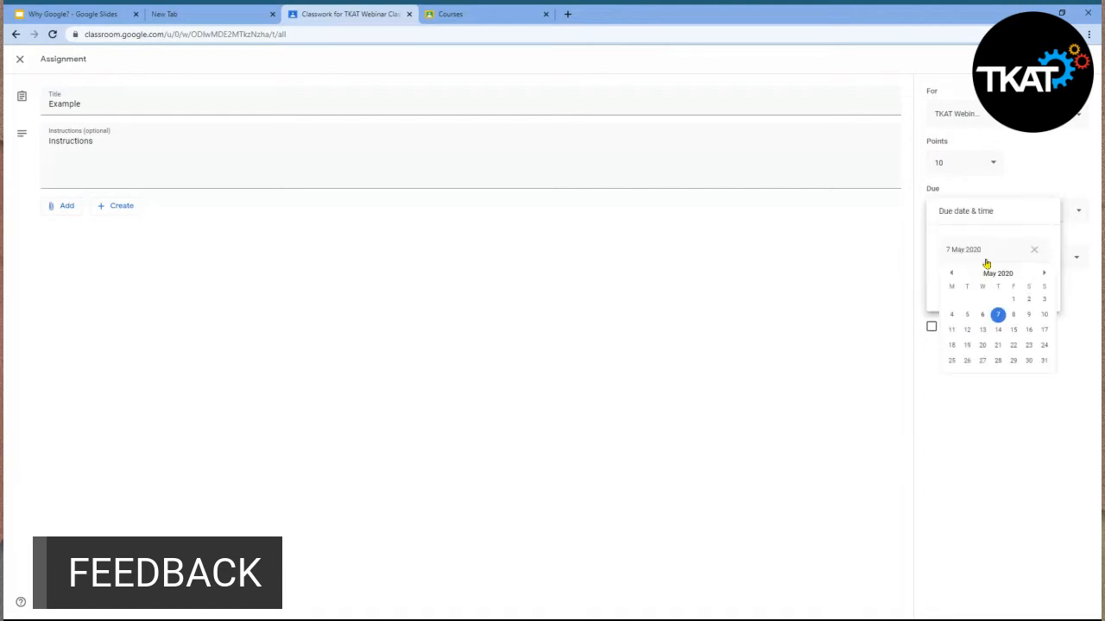
left_click(1015, 316)
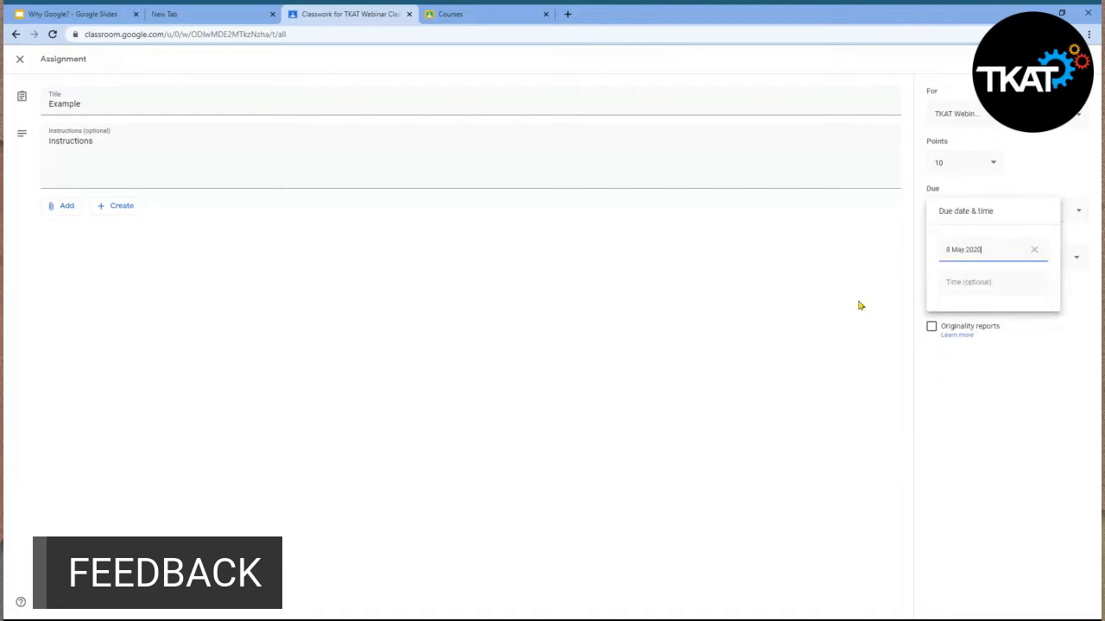
left_click(1041, 176)
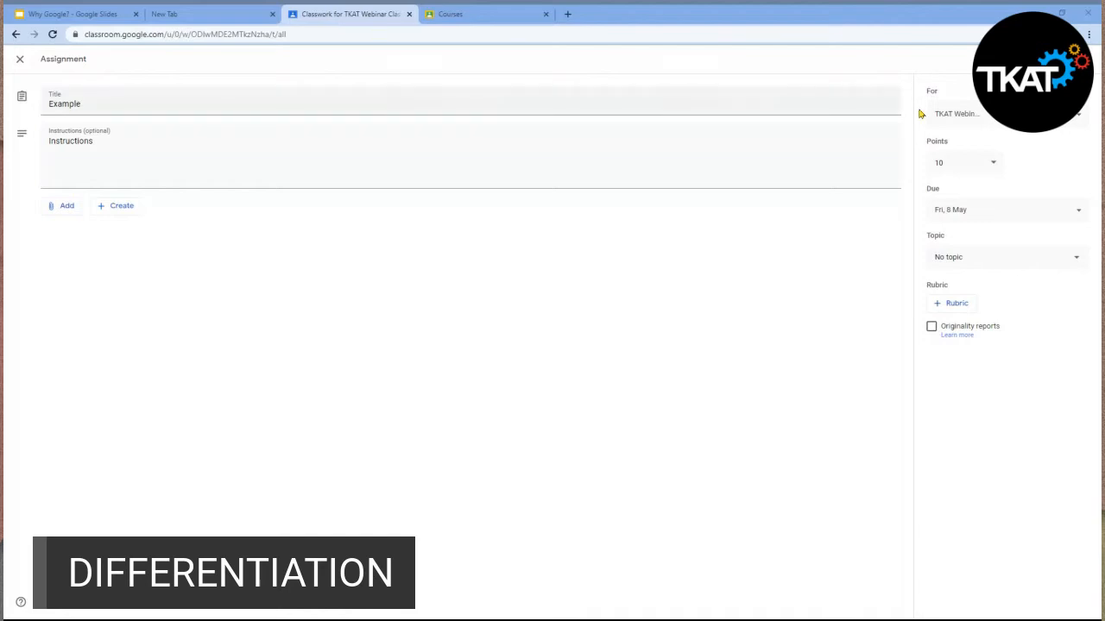
Exclude the first listed student from the assignment's recipients and reselect all students
left_click(1045, 113)
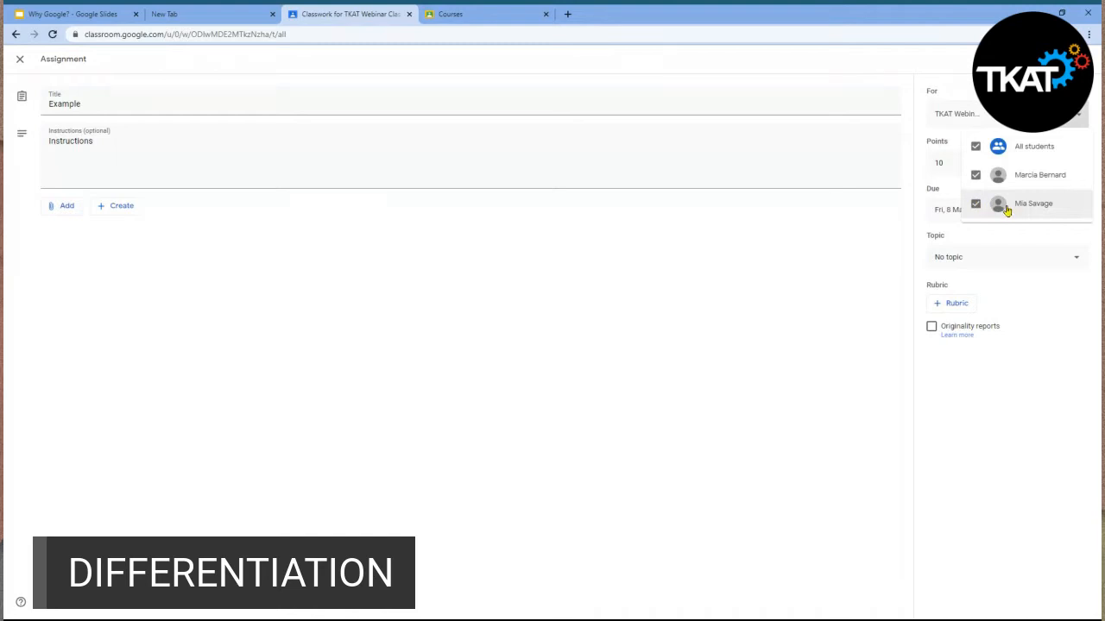
left_click(976, 176)
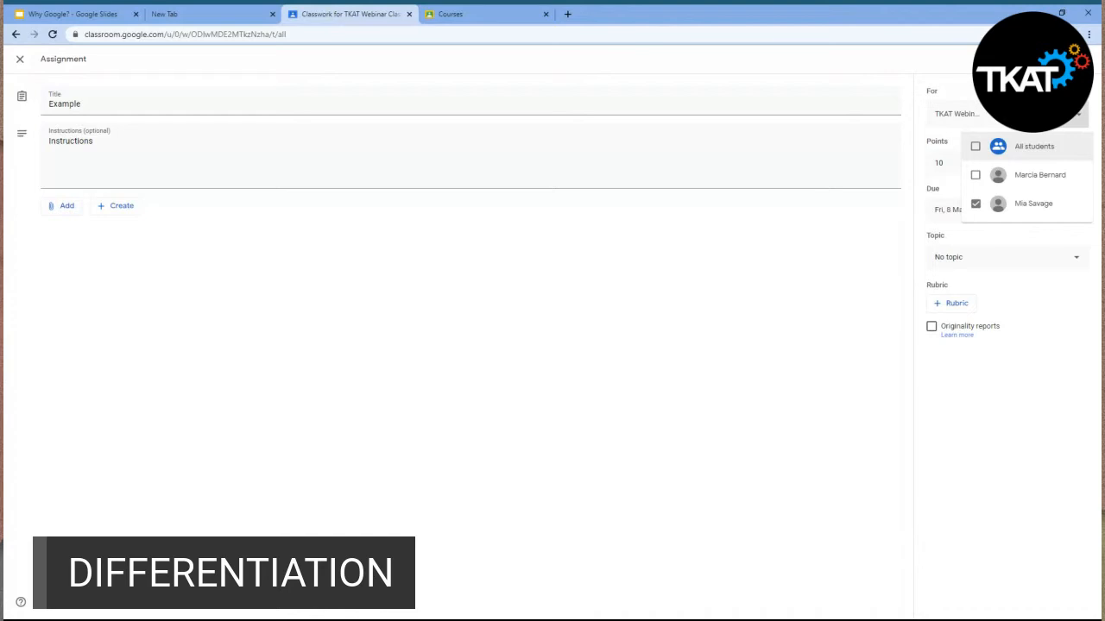
left_click(976, 149)
left_click(805, 67)
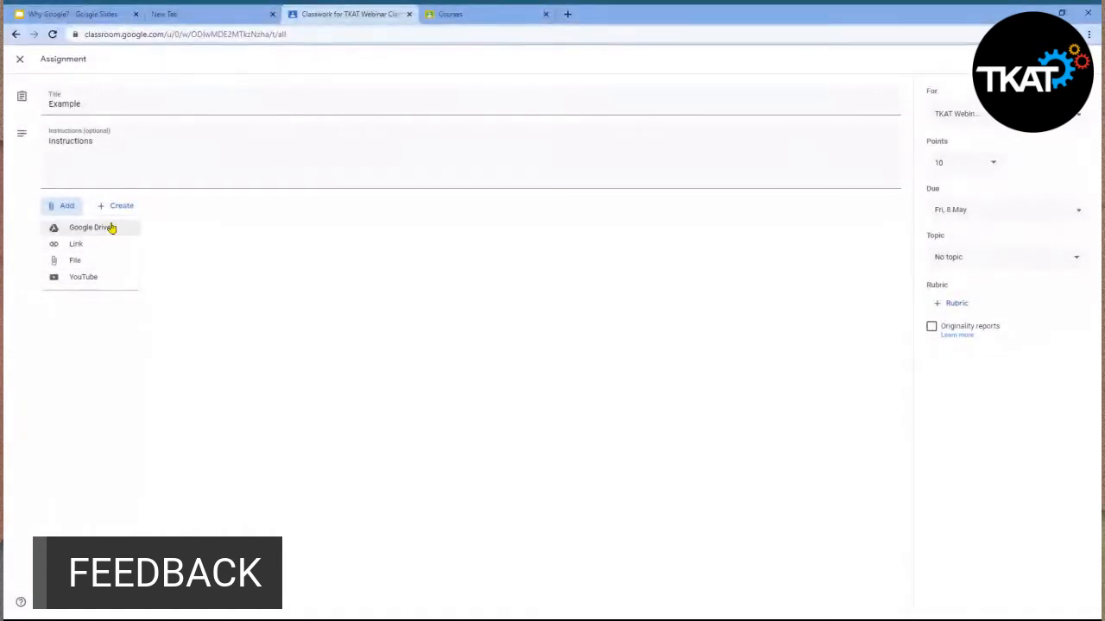
Create a new Google Docs attachment for the Example assignment and enter the text "What is the" in it
left_click(182, 218)
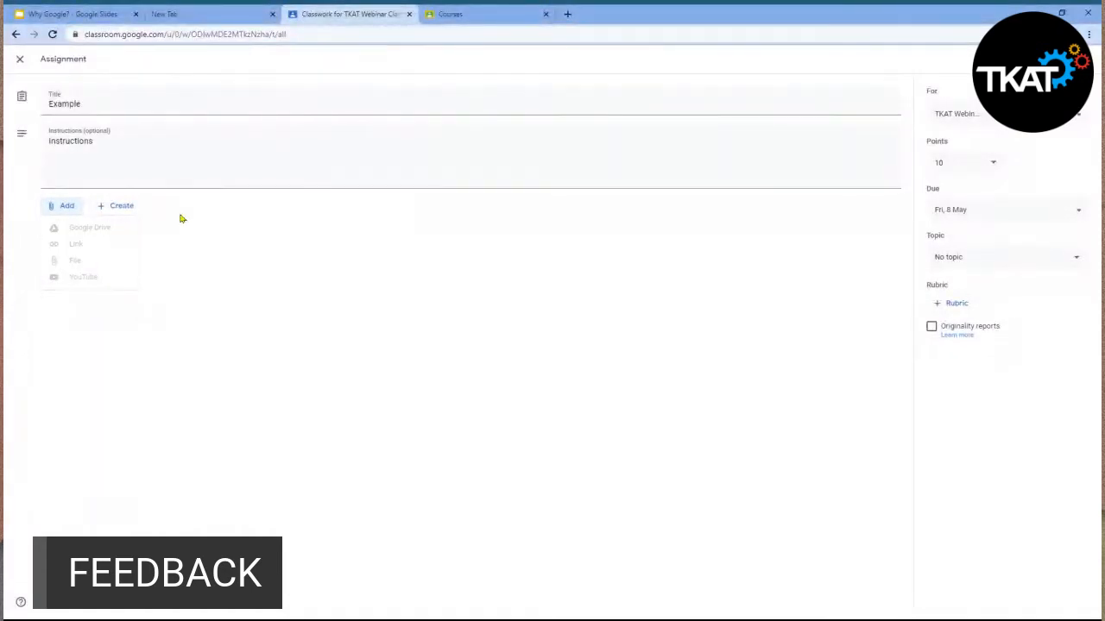
left_click(133, 207)
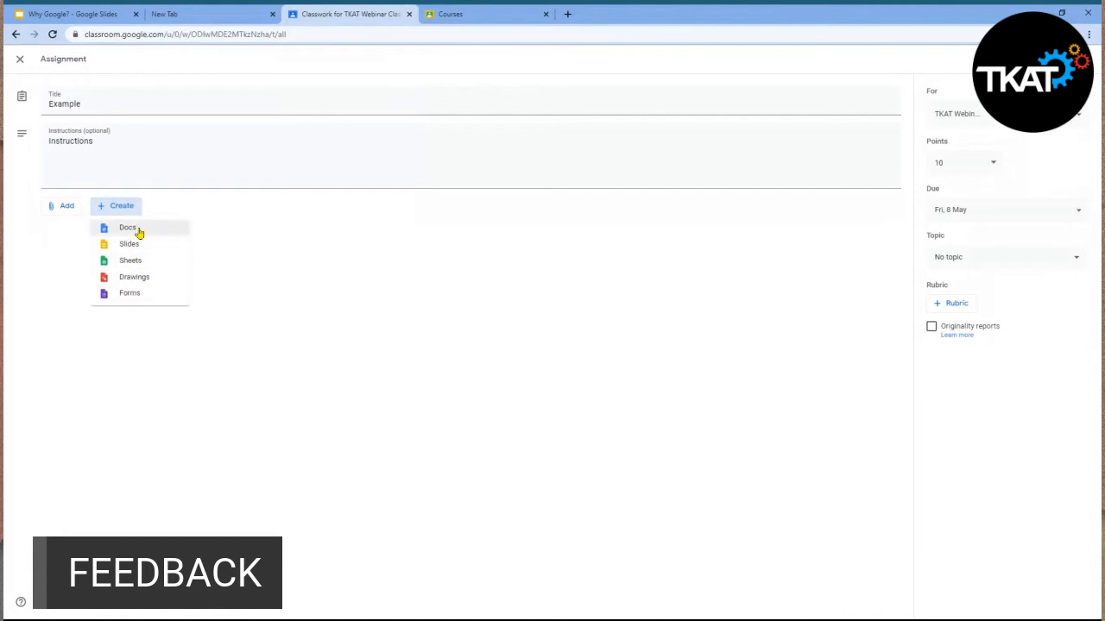
left_click(137, 231)
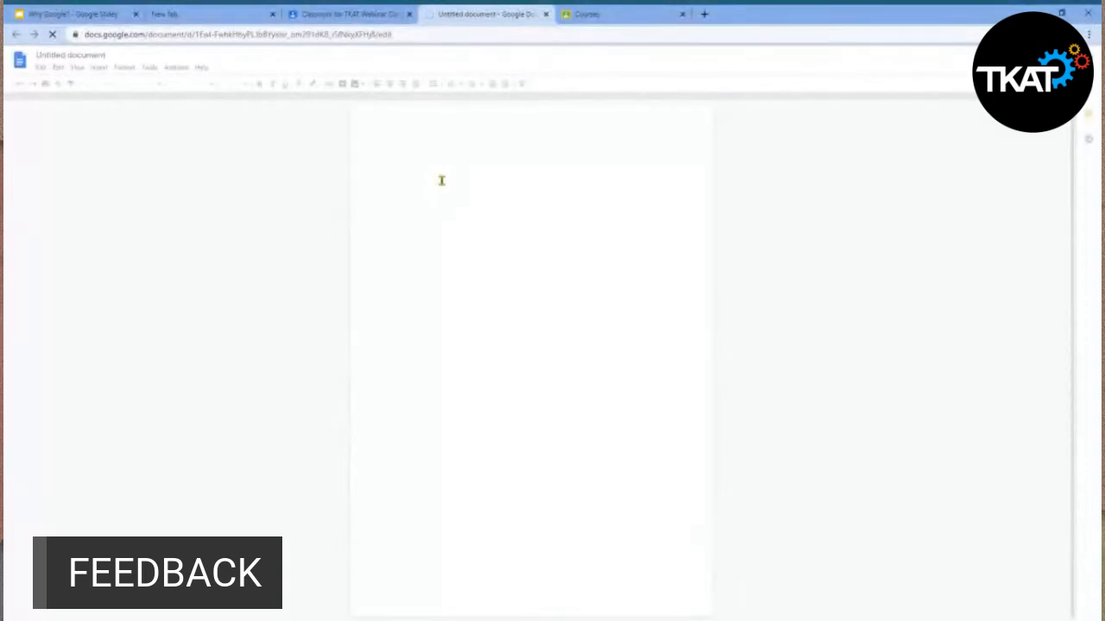
type("What is the")
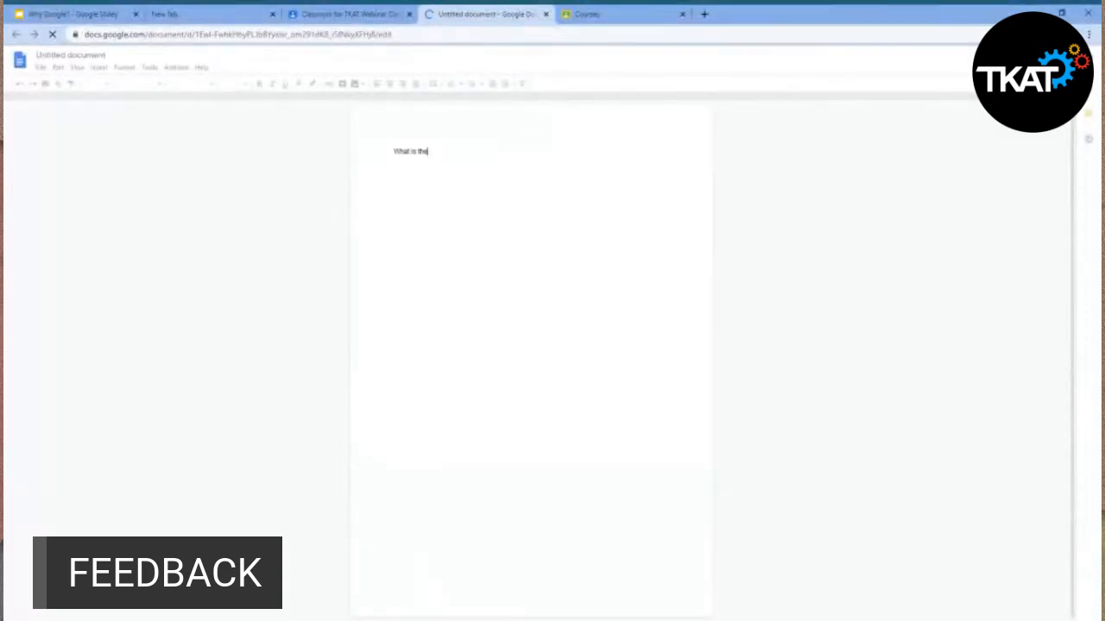
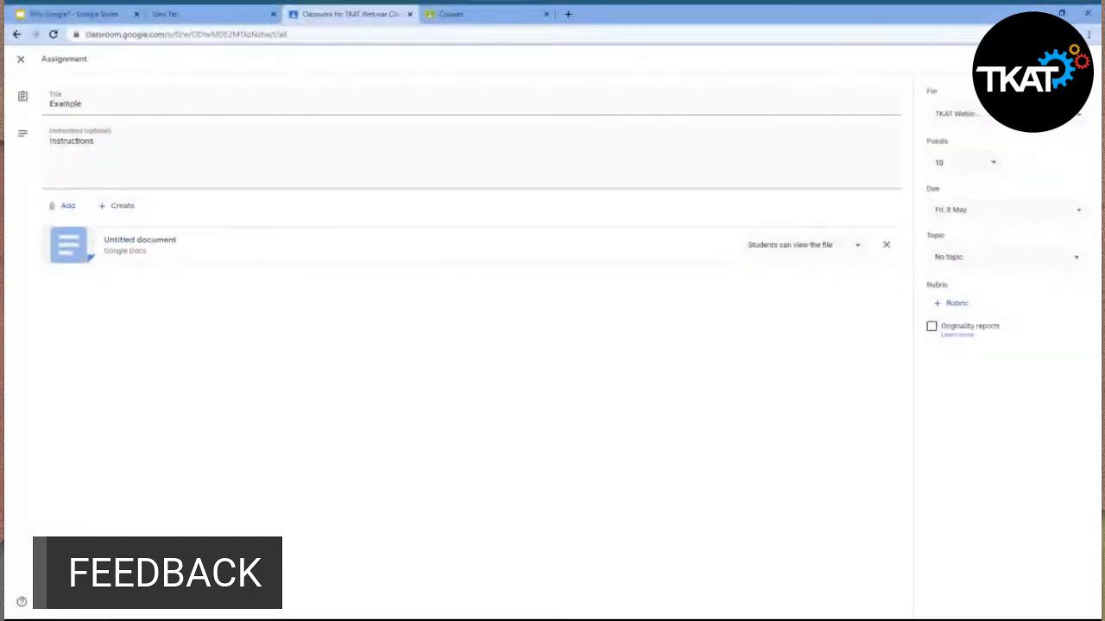
Examine the student access options for the attached document and close the assignment editor
left_click(812, 242)
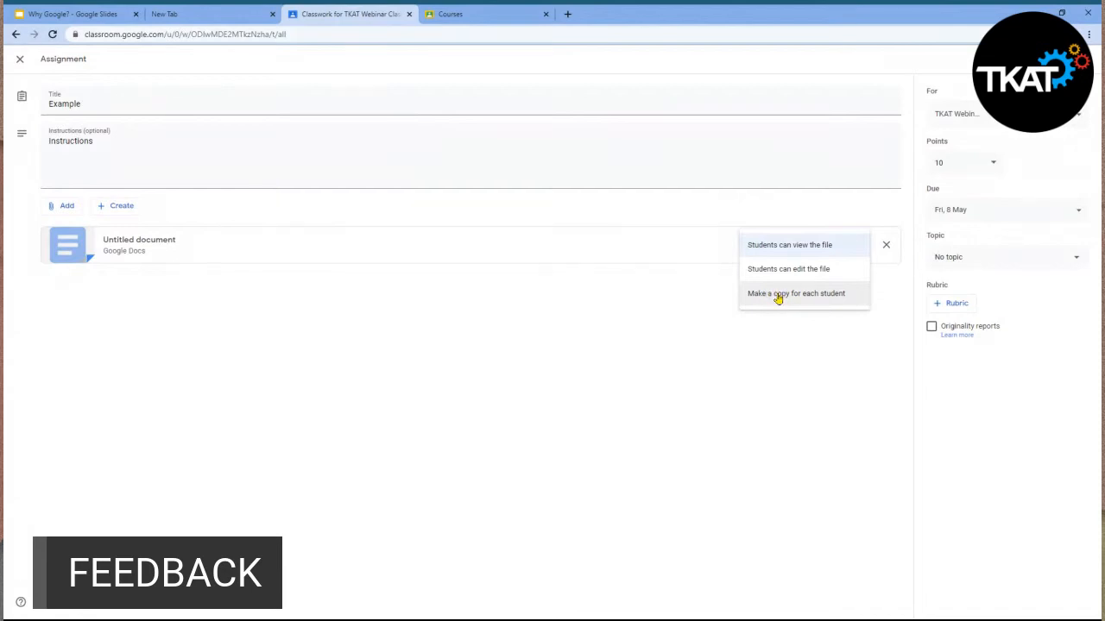
left_click(731, 366)
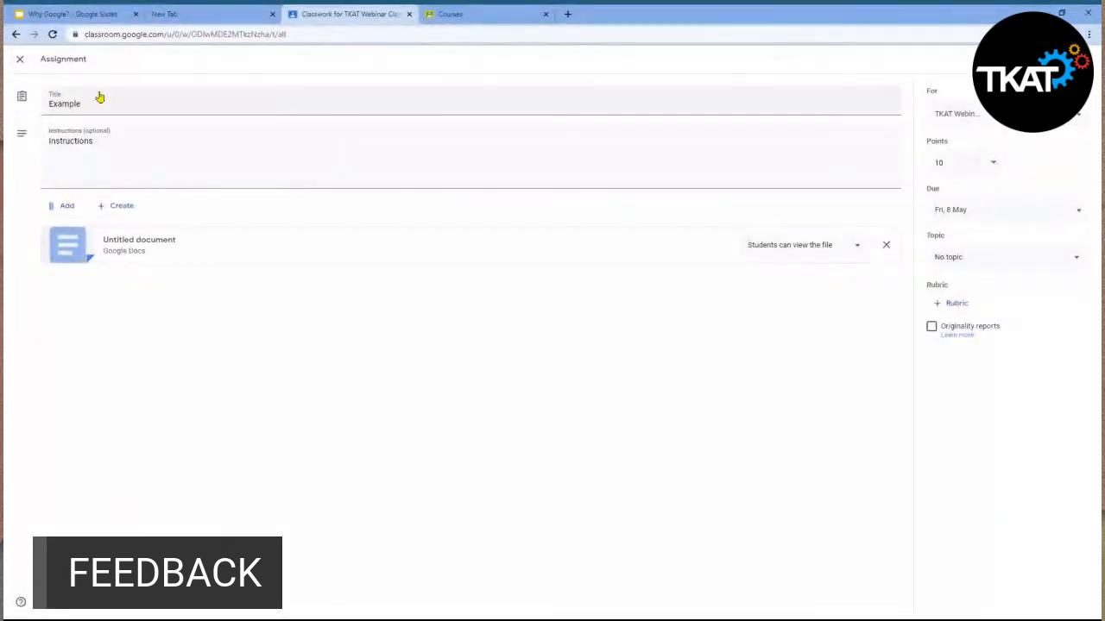
left_click(19, 60)
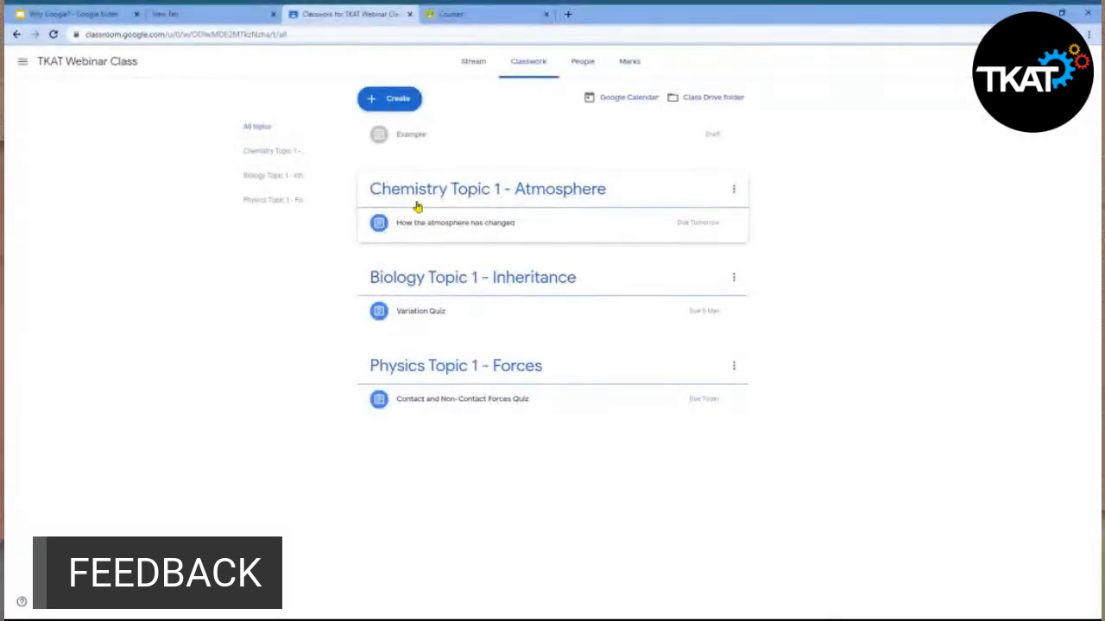
View the student work for Variation Quiz and import the grades from its form
left_click(432, 313)
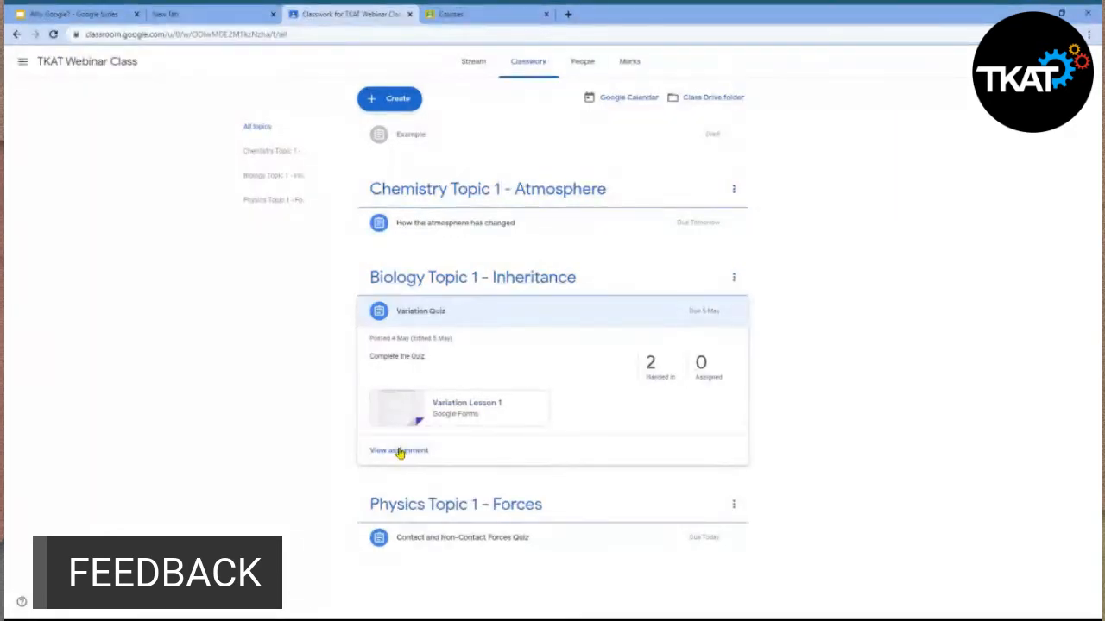
left_click(405, 456)
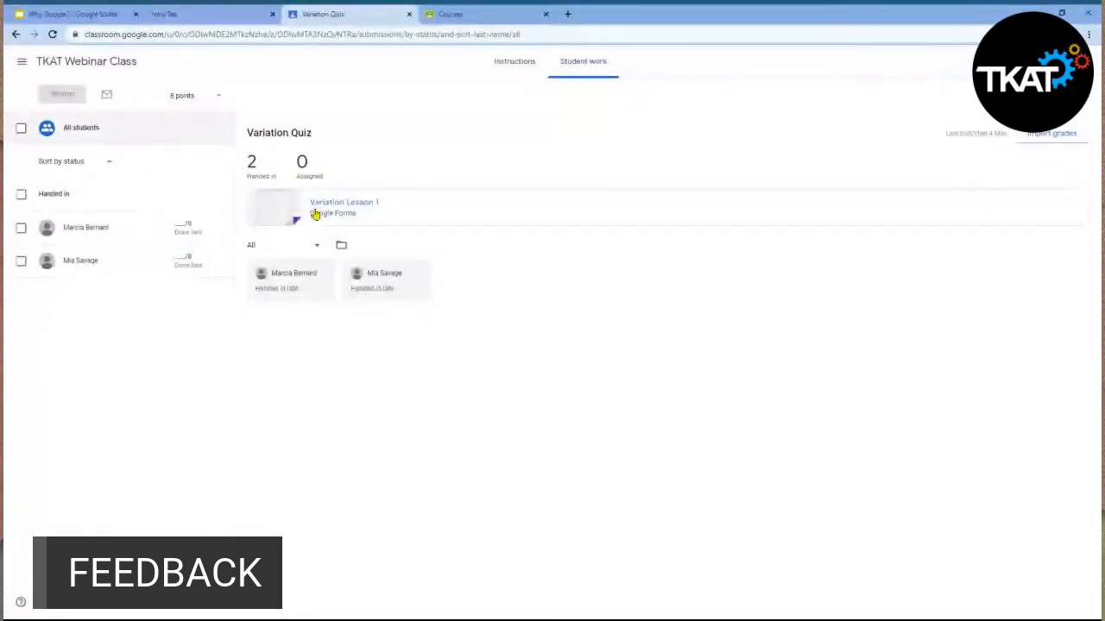
left_click(1042, 138)
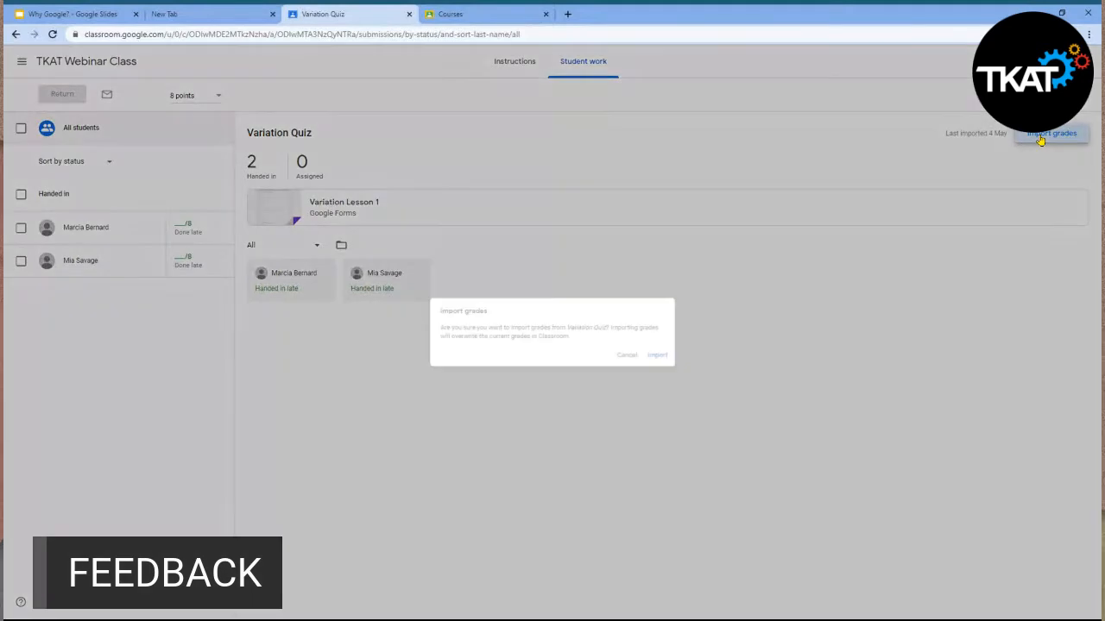
left_click(673, 359)
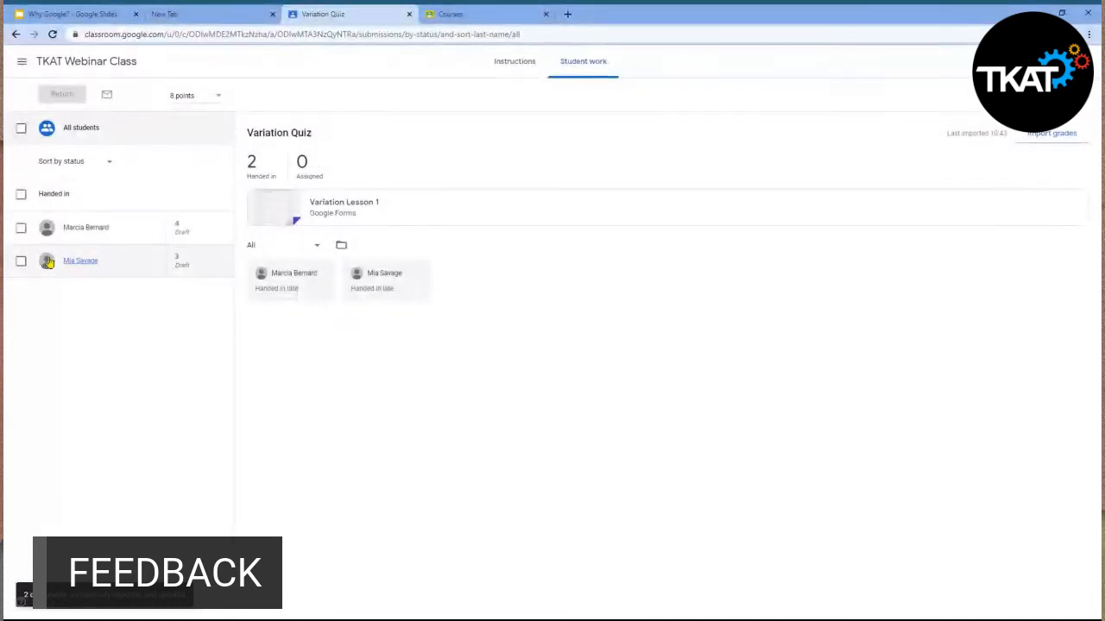
Return the marked Variation Quiz work to both students
left_click(20, 230)
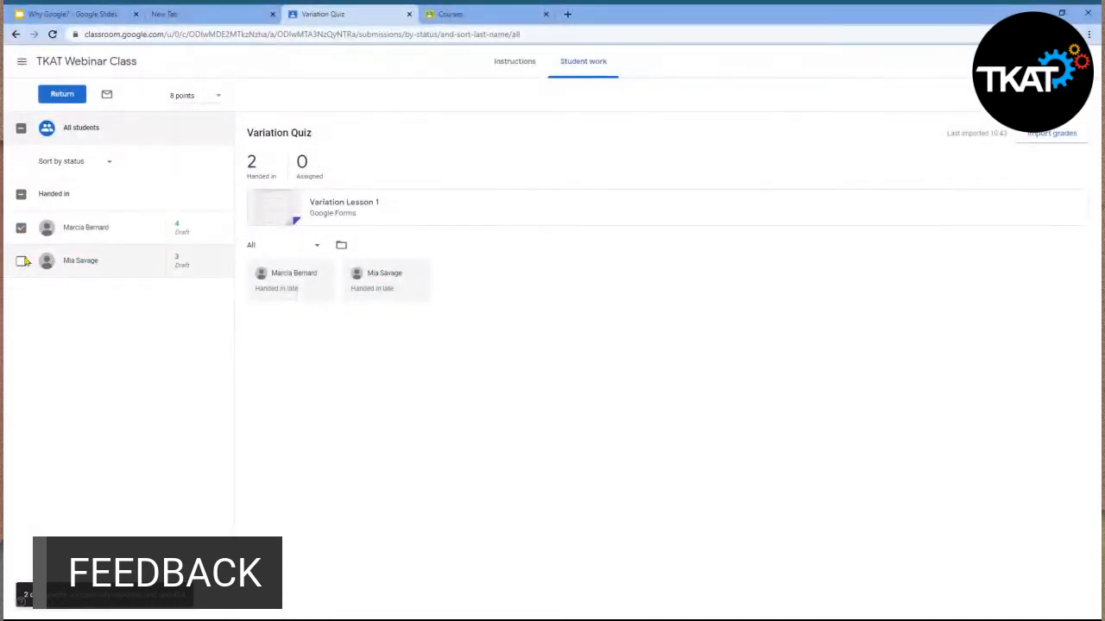
left_click(21, 260)
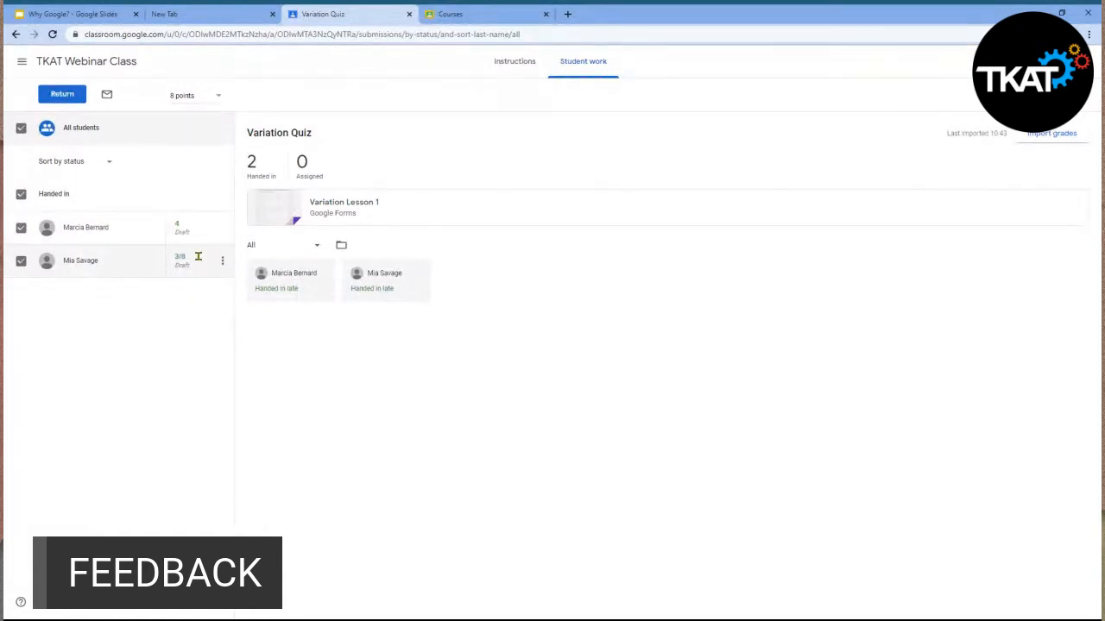
left_click(64, 94)
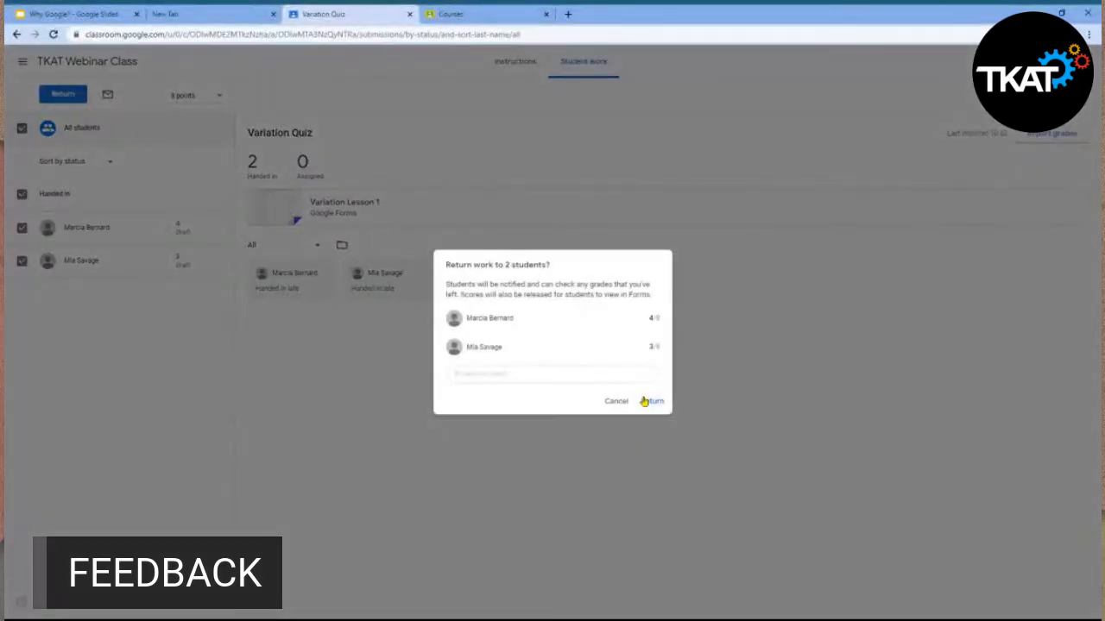
left_click(643, 403)
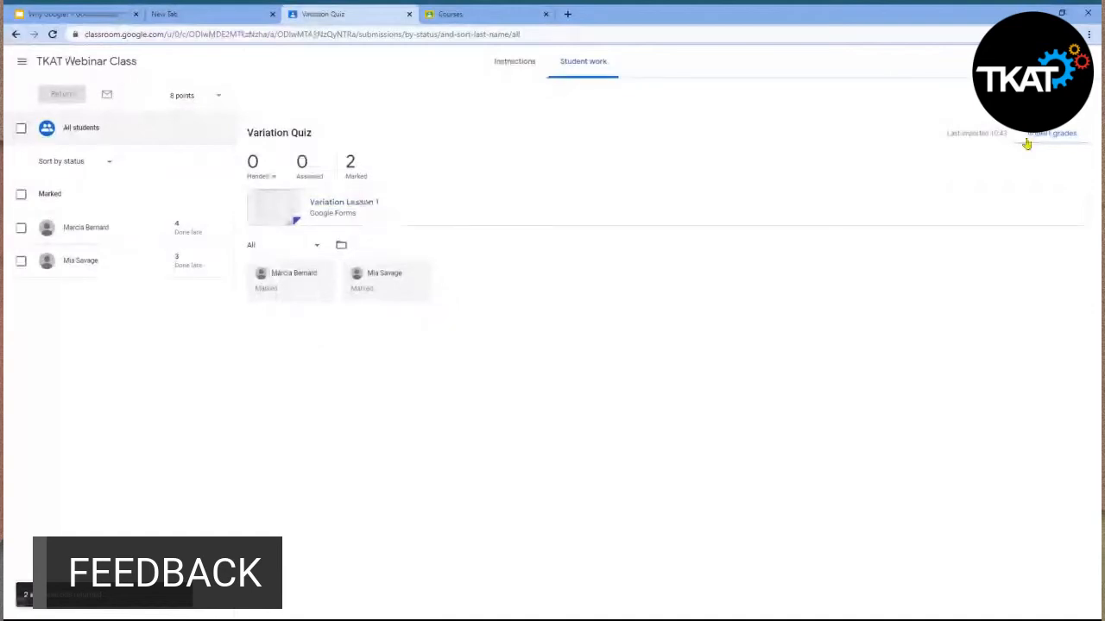
Go back to the classwork and open the first student's document submission for "How the atmosphere has changed"
left_click(509, 69)
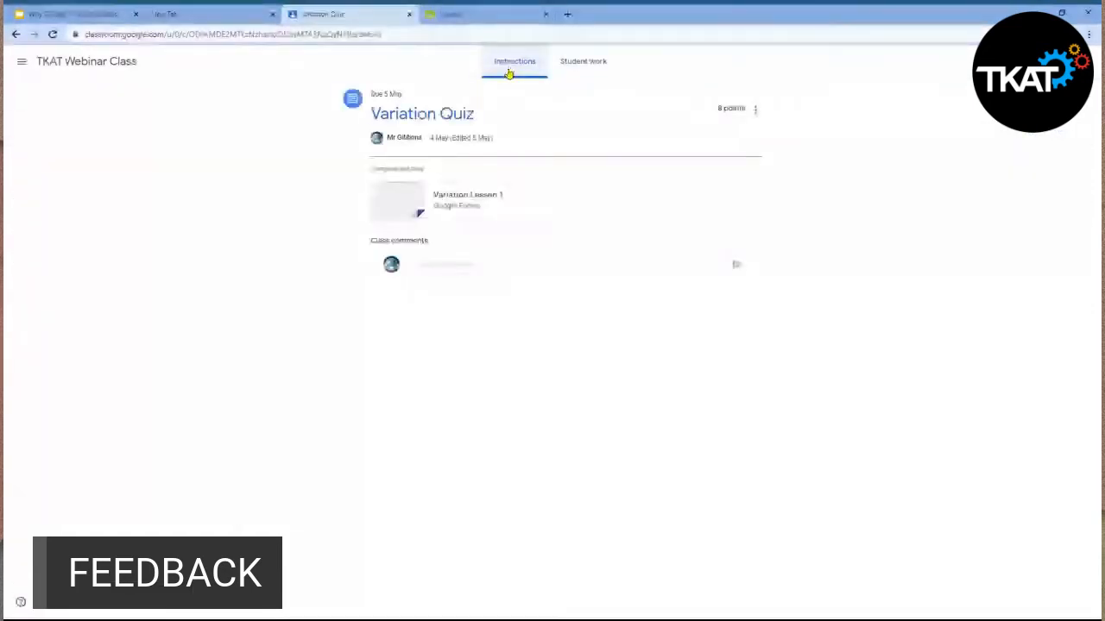
left_click(107, 65)
left_click(528, 61)
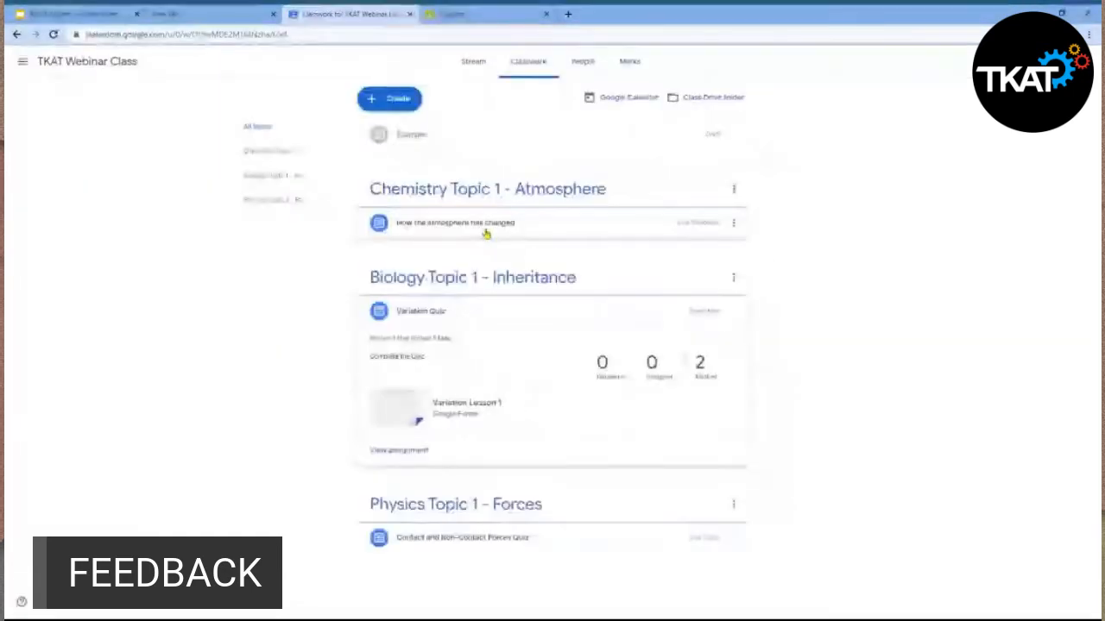
left_click(486, 222)
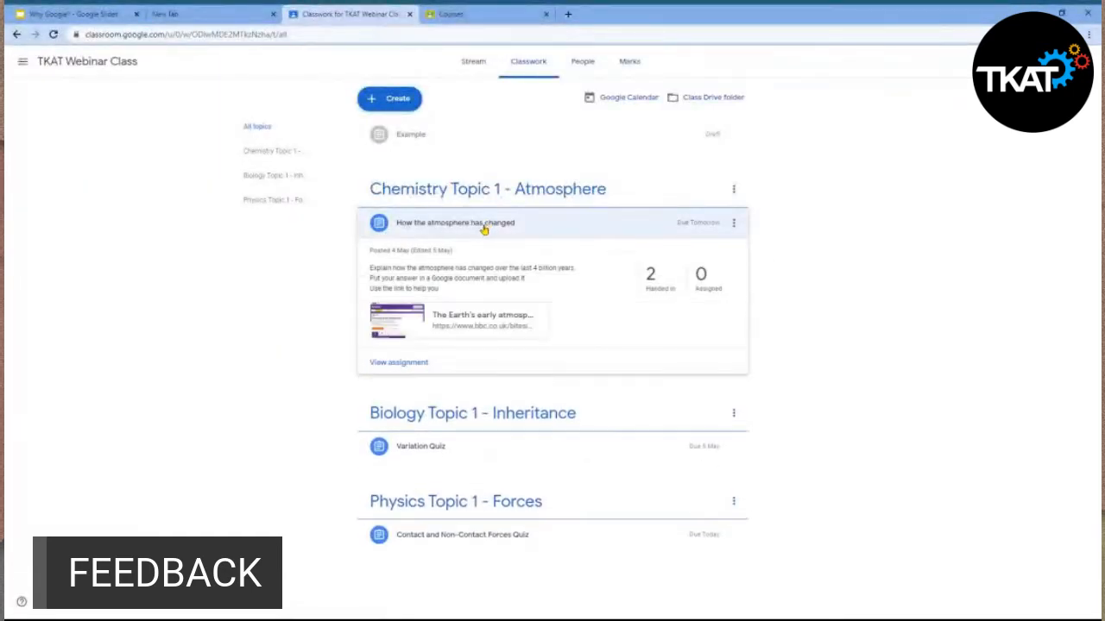
left_click(416, 365)
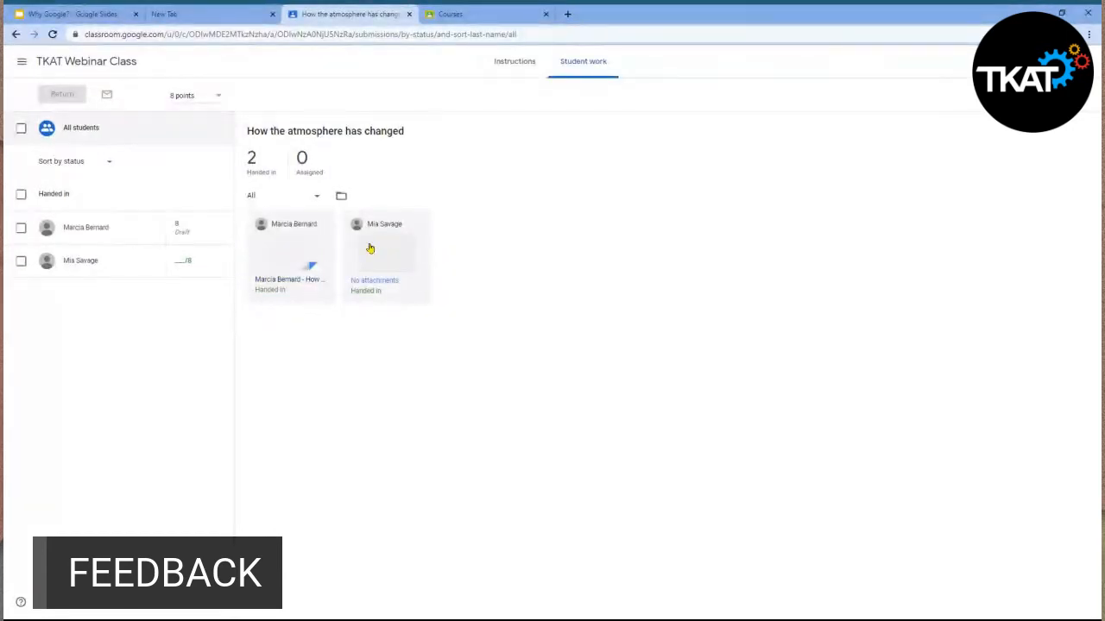
left_click(292, 259)
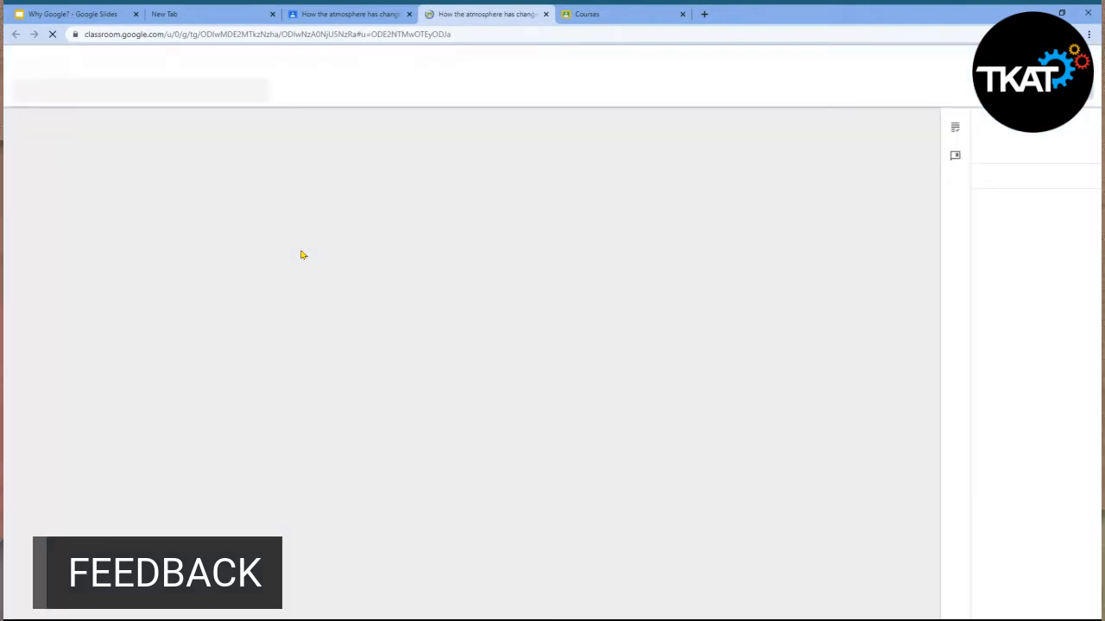
left_click(347, 13)
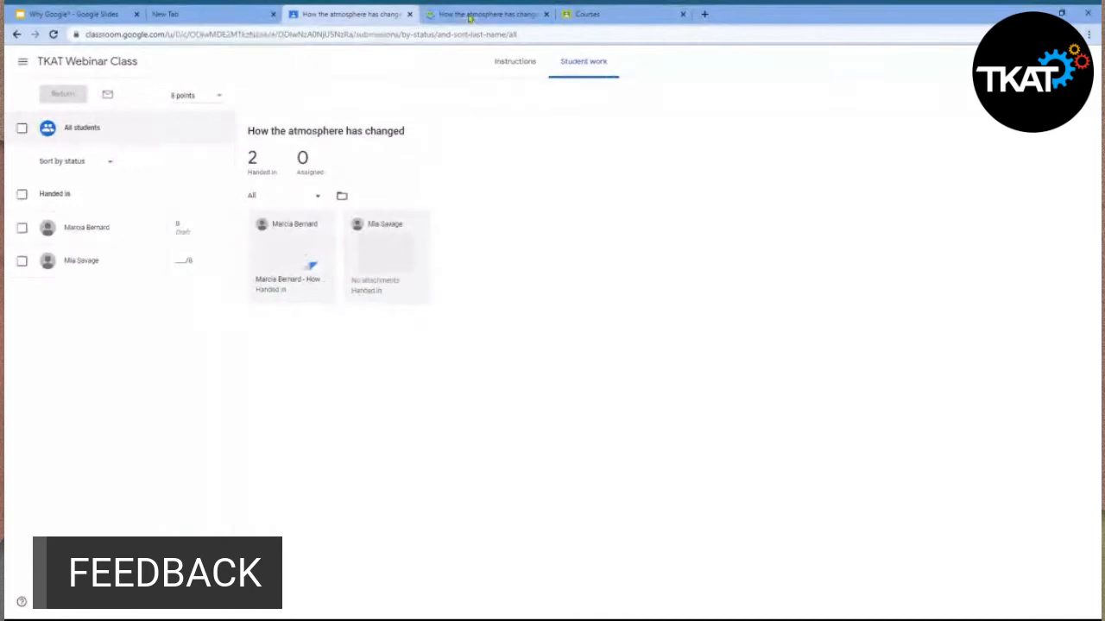
left_click(467, 17)
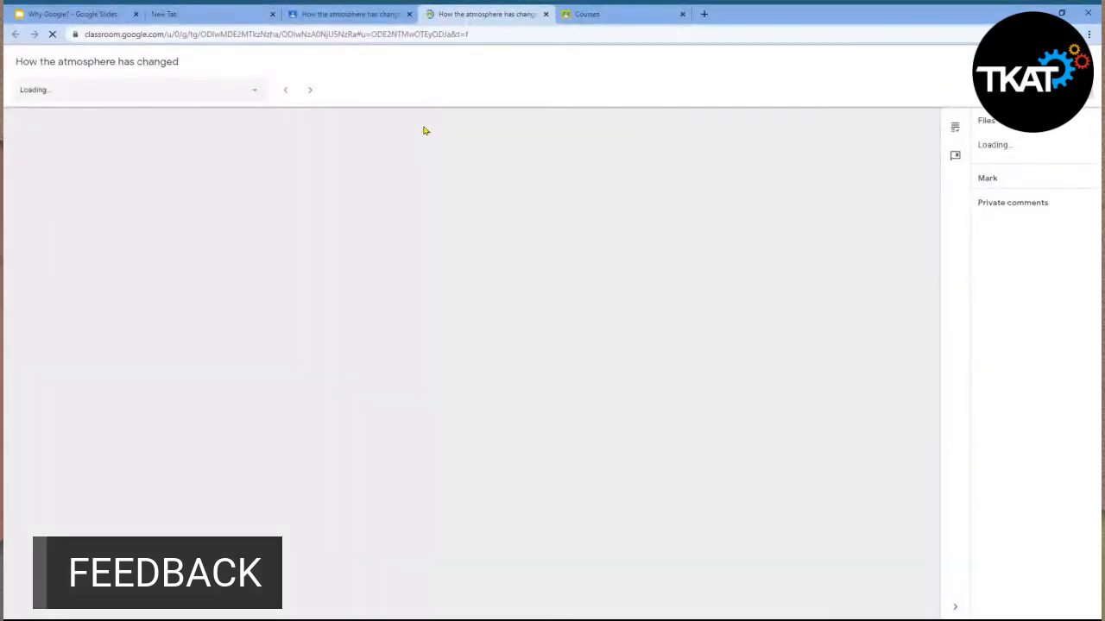
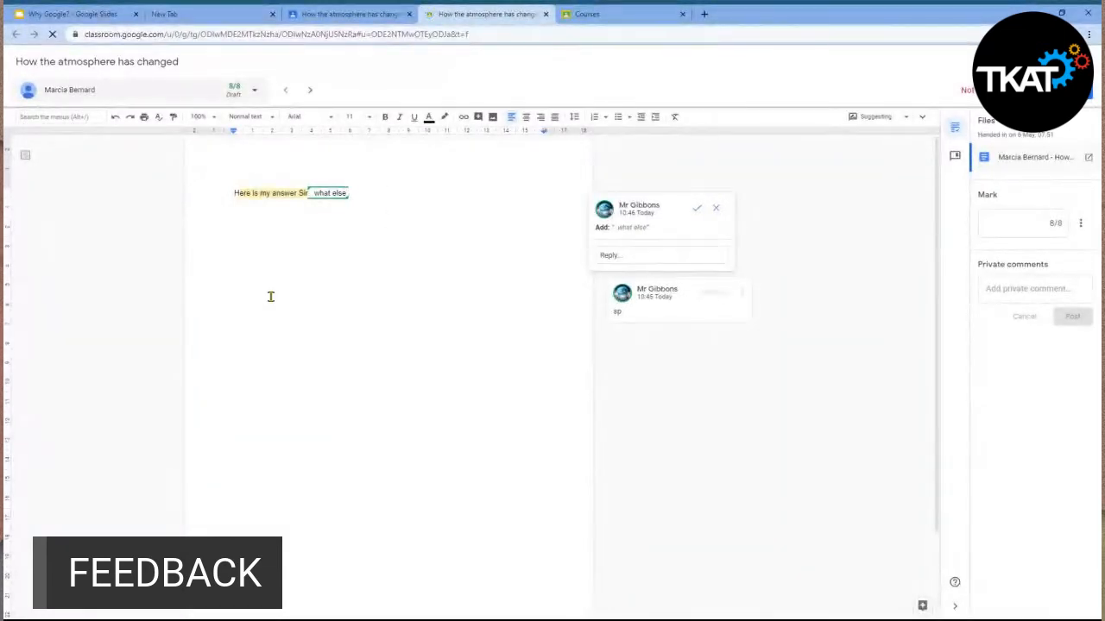
Complete the suggested text in the student's answer as "what else can you write here?" and enter the private comment "Well done!"
type("can you write here?")
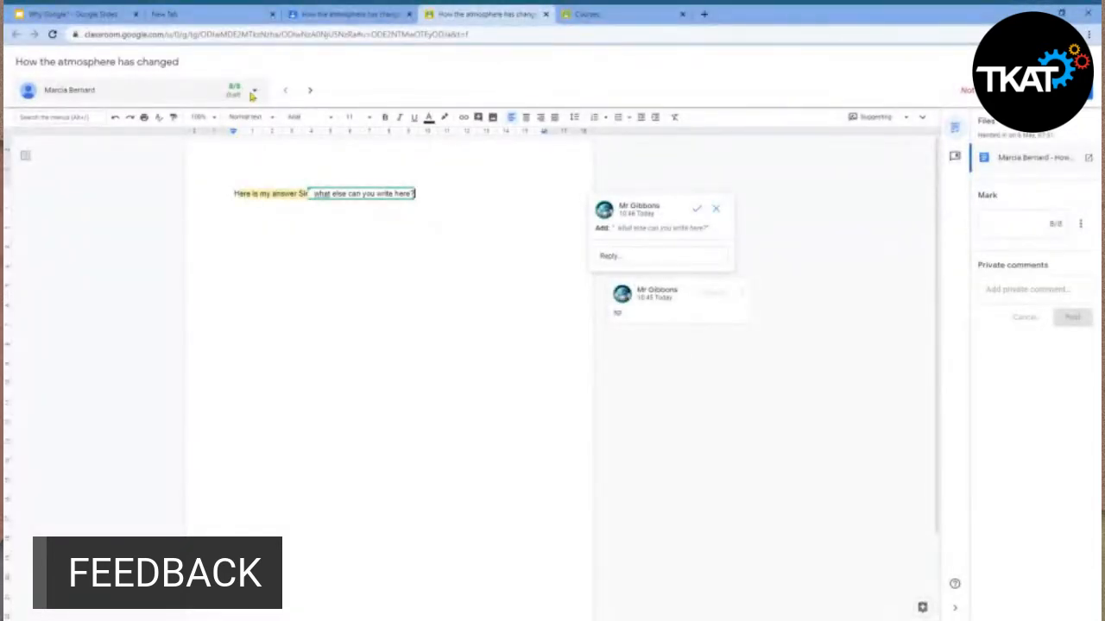
left_click(253, 93)
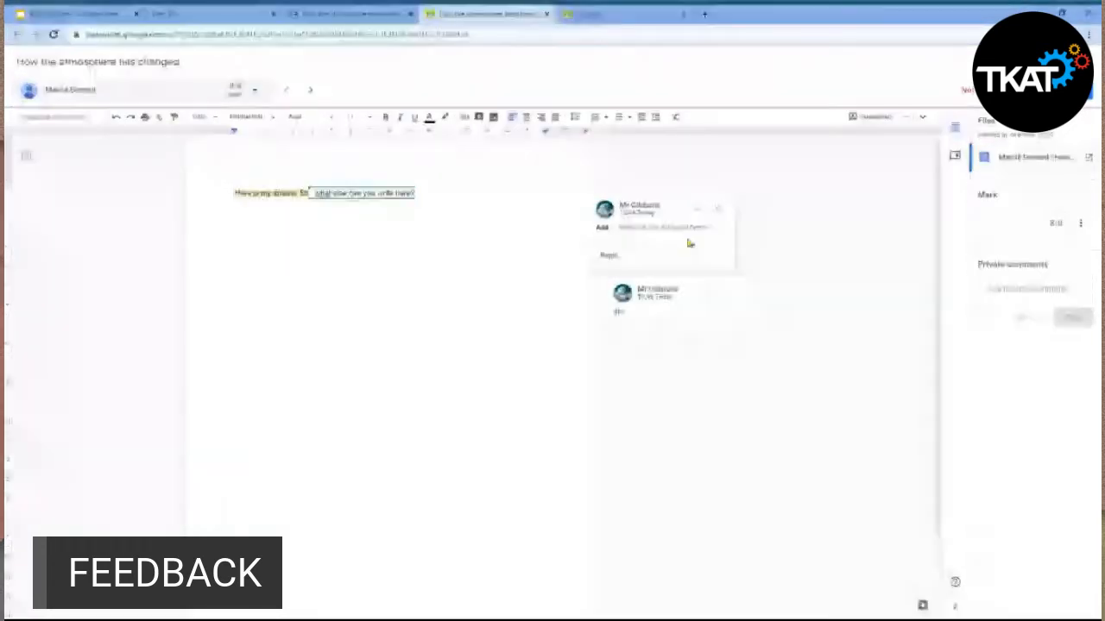
left_click(1032, 223)
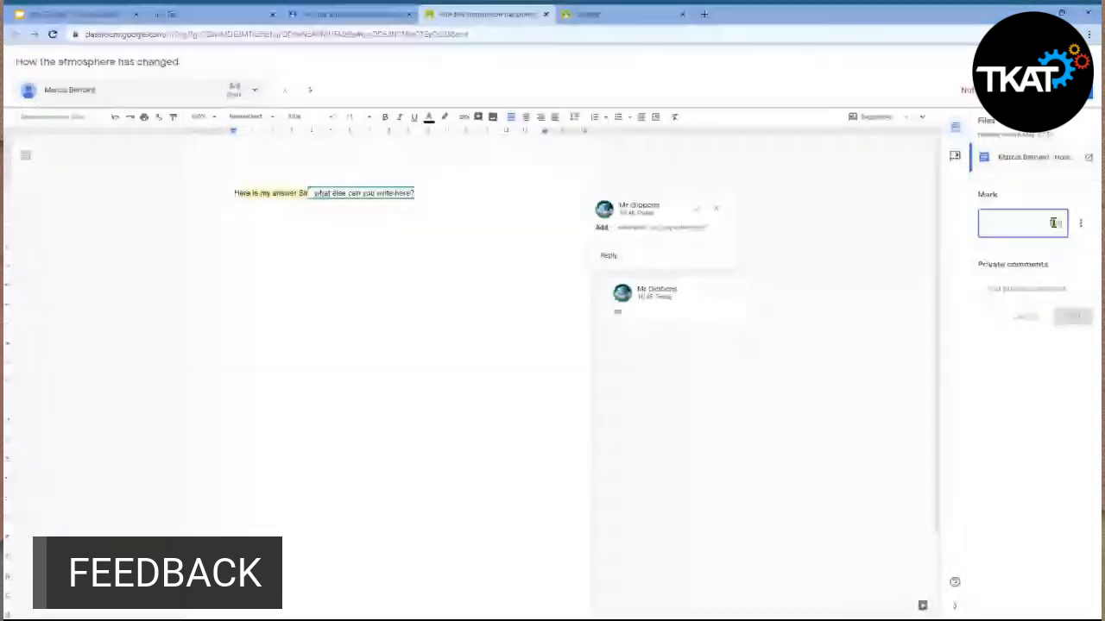
left_click(1031, 288)
type("Well done!")
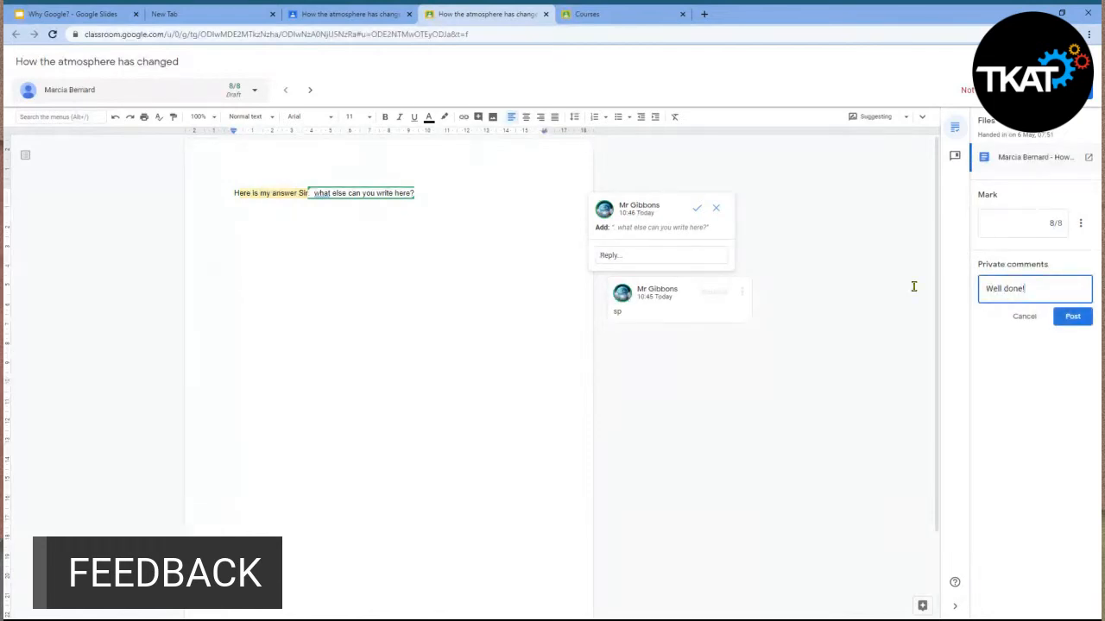
Post the private comment and return the marked "How the atmosphere has changed" work to the first student
left_click(1067, 321)
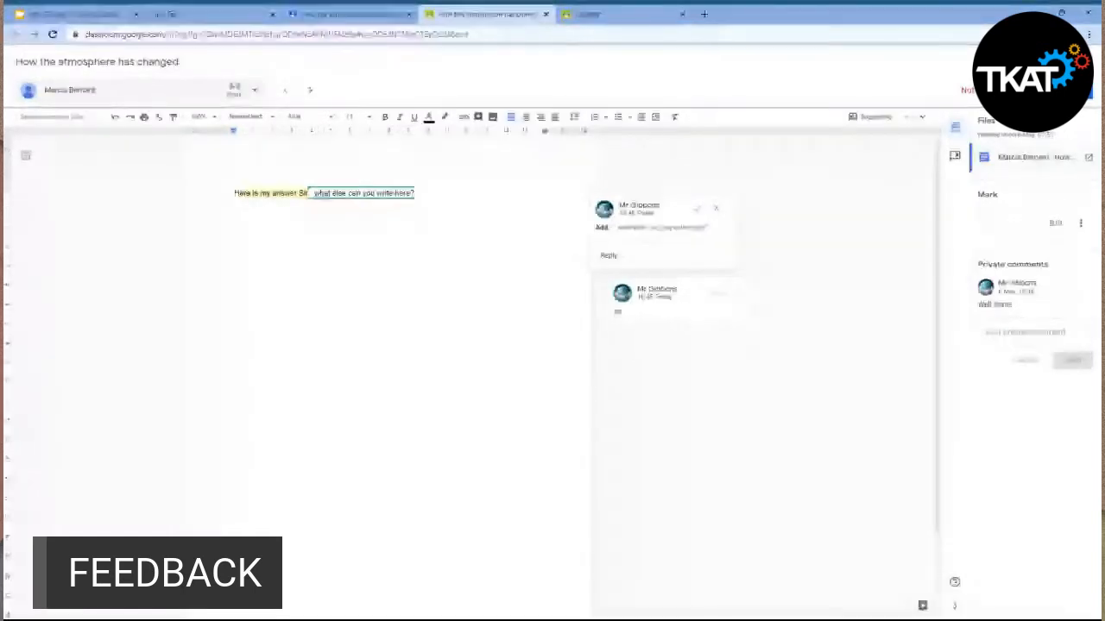
left_click(1070, 90)
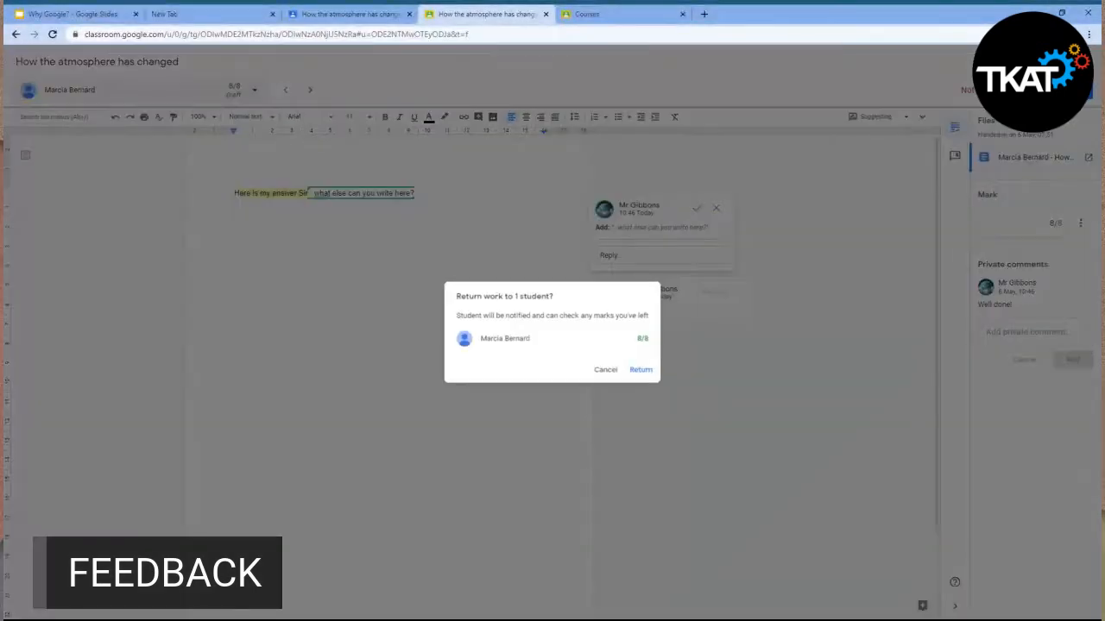
left_click(651, 371)
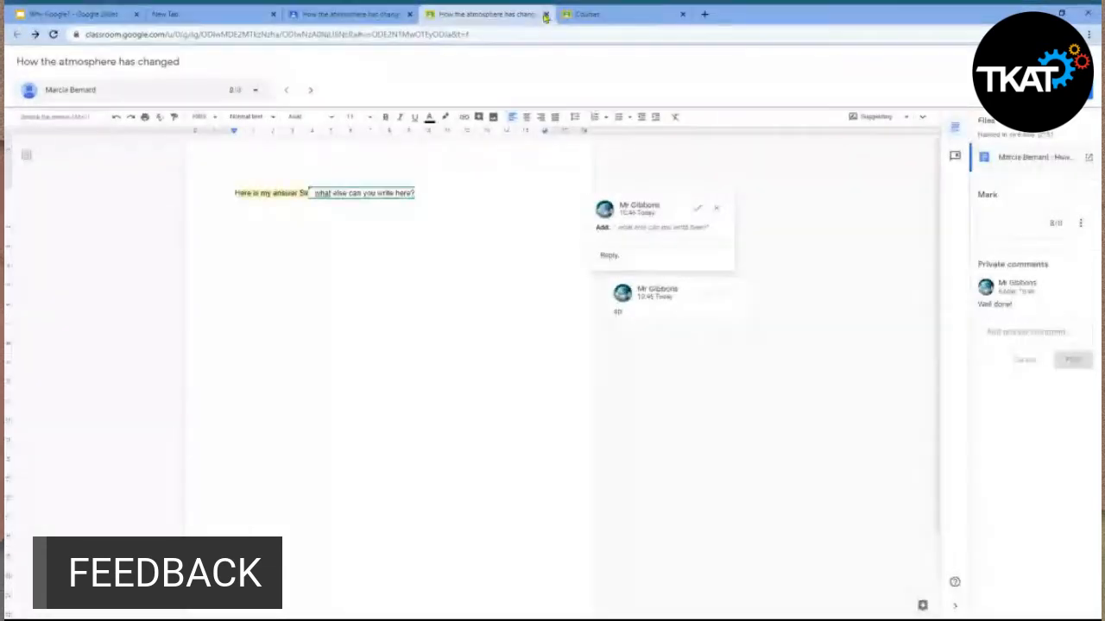
View the second student's submission for "How the atmosphere has changed", and close the marking page
left_click(238, 90)
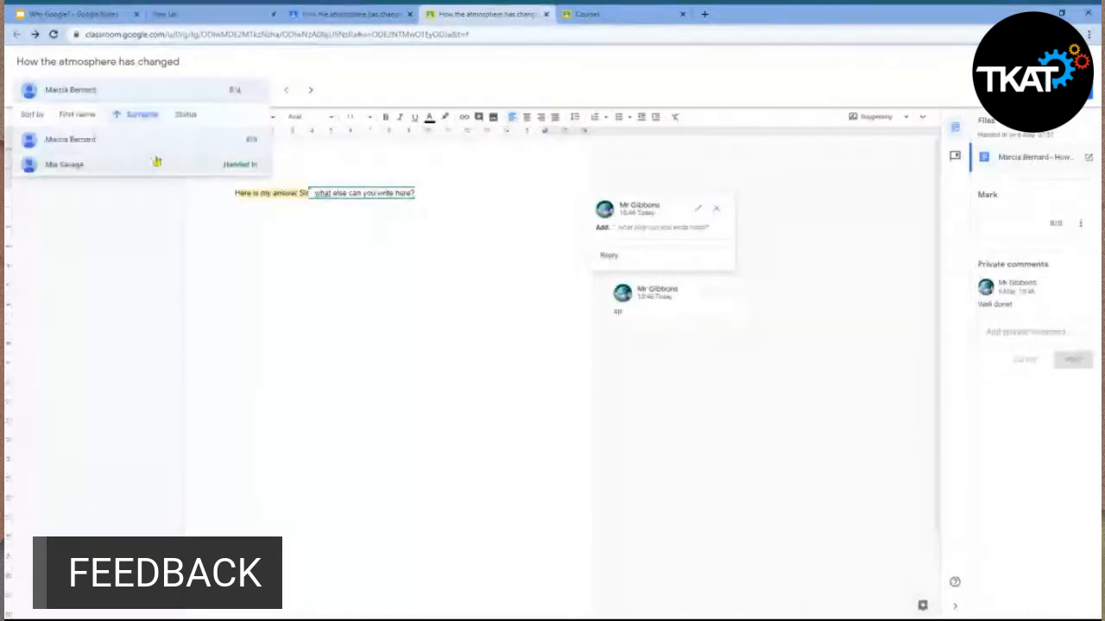
left_click(148, 165)
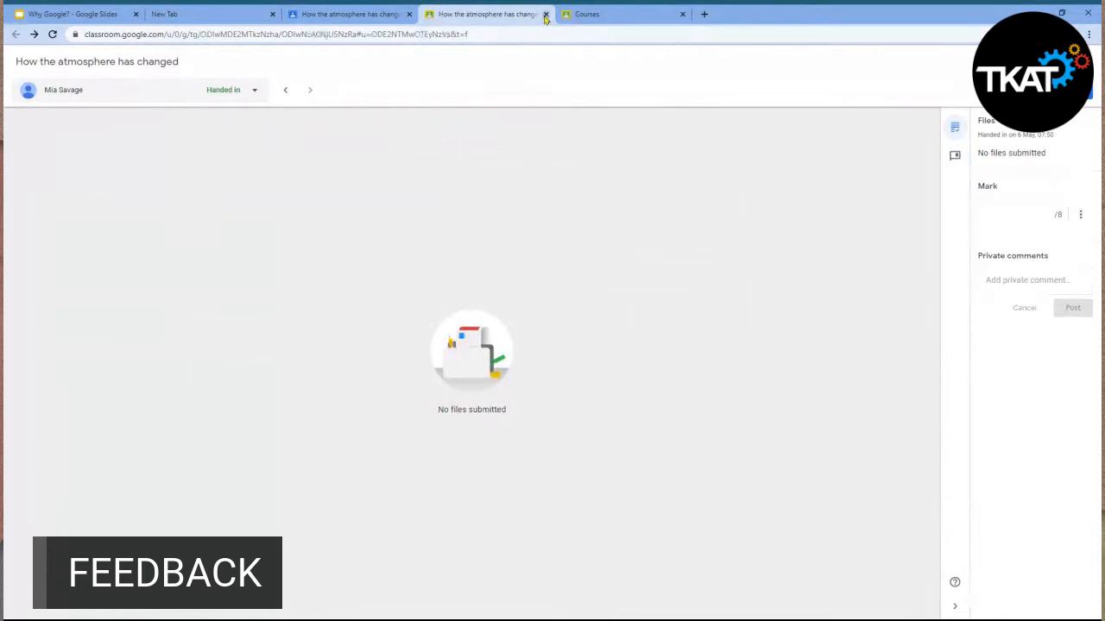
left_click(546, 15)
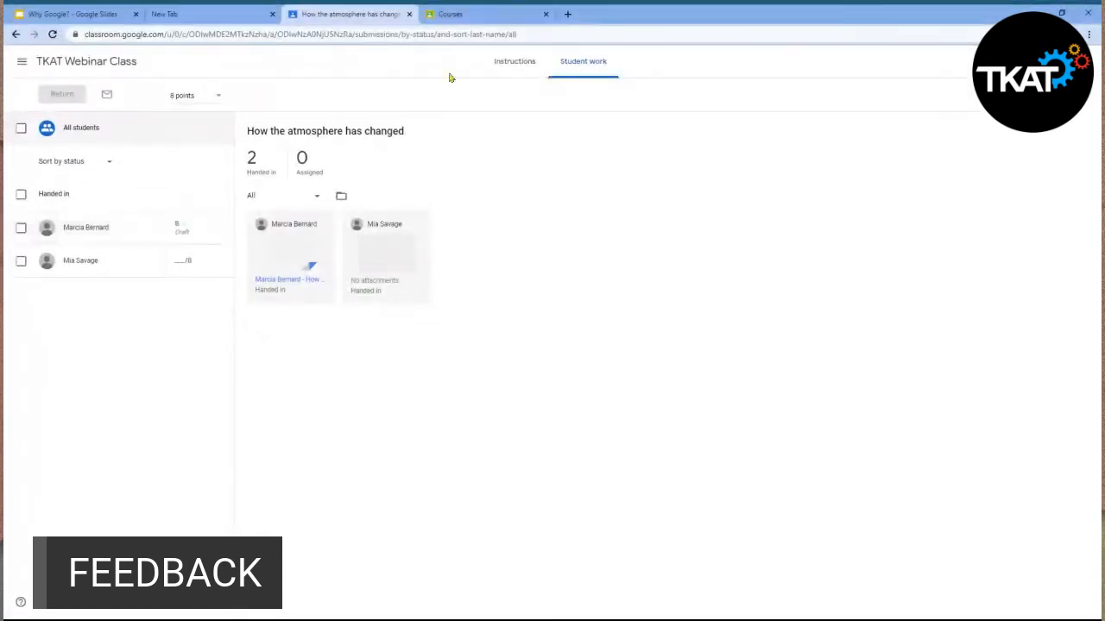
Go back to the TKAT Webinar Class classwork and check the details of "How the atmosphere has changed", leaving it collapsed
left_click(75, 64)
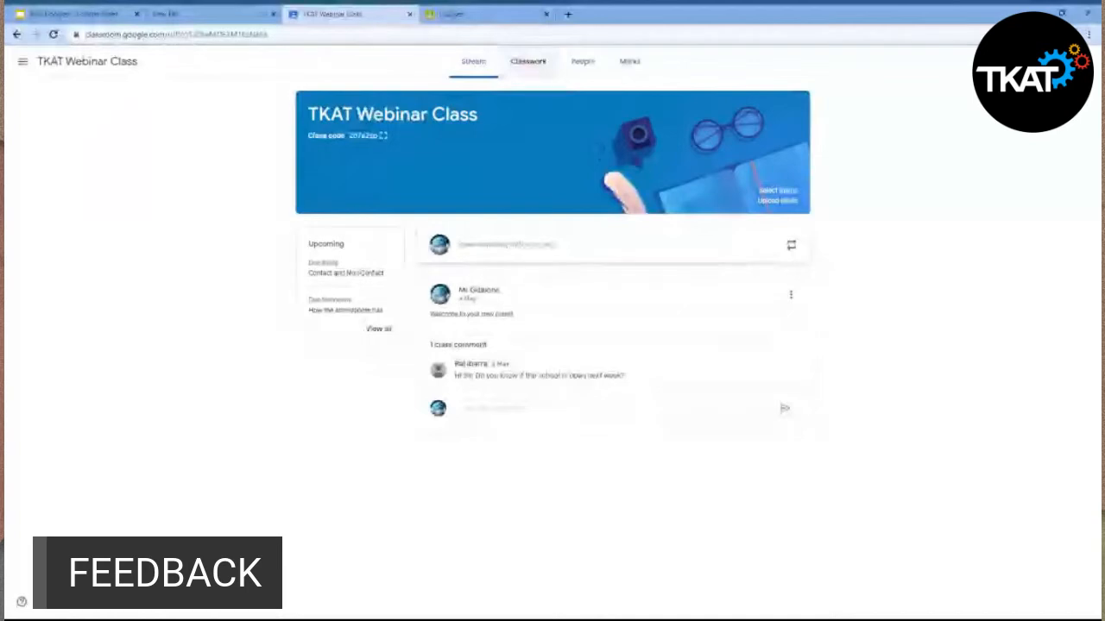
left_click(529, 64)
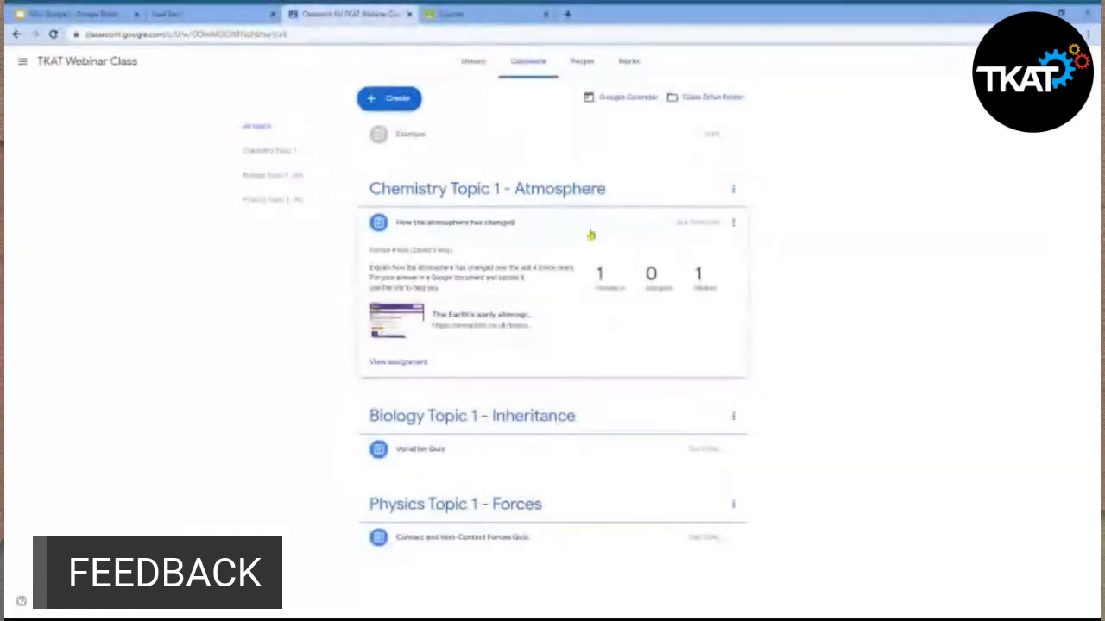
left_click(590, 234)
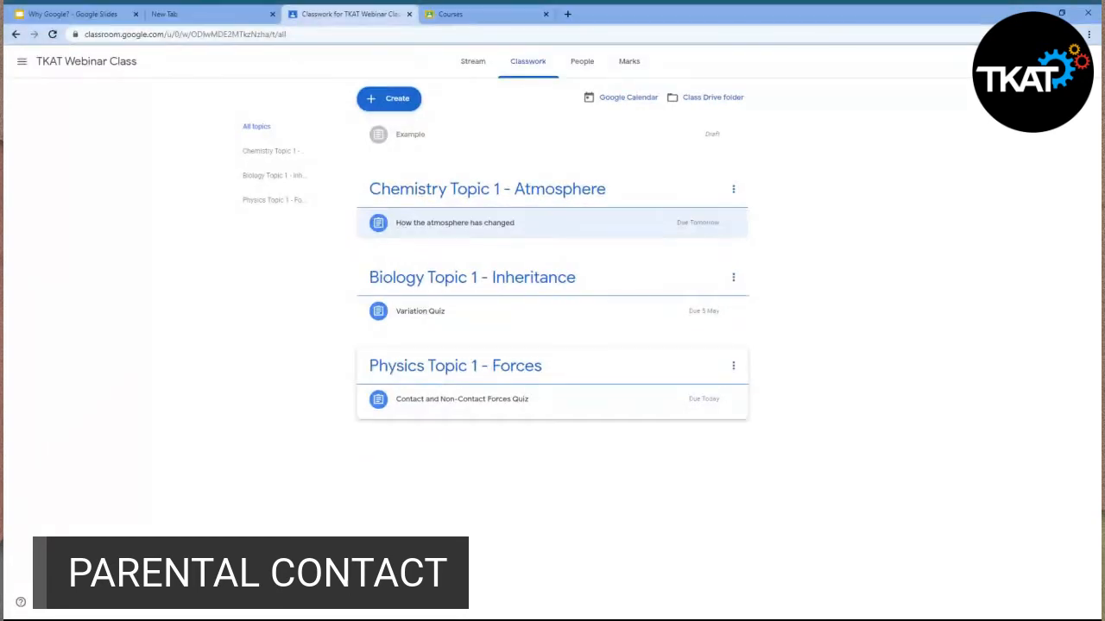
Open the guardian invitation for the first student in the class's people list, and cancel it
left_click(583, 72)
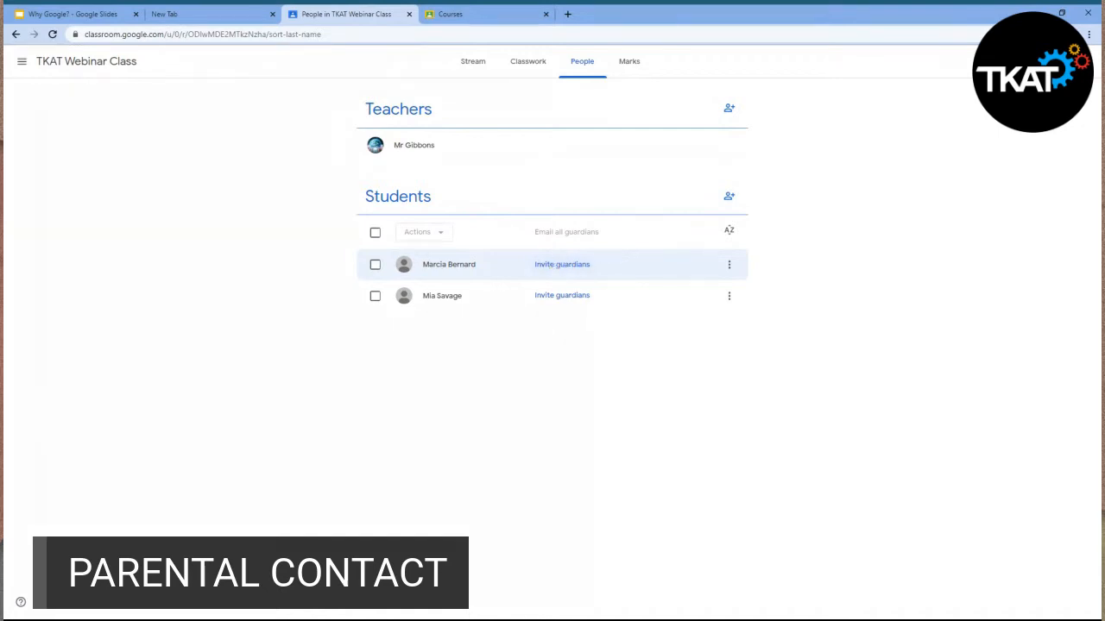
left_click(558, 263)
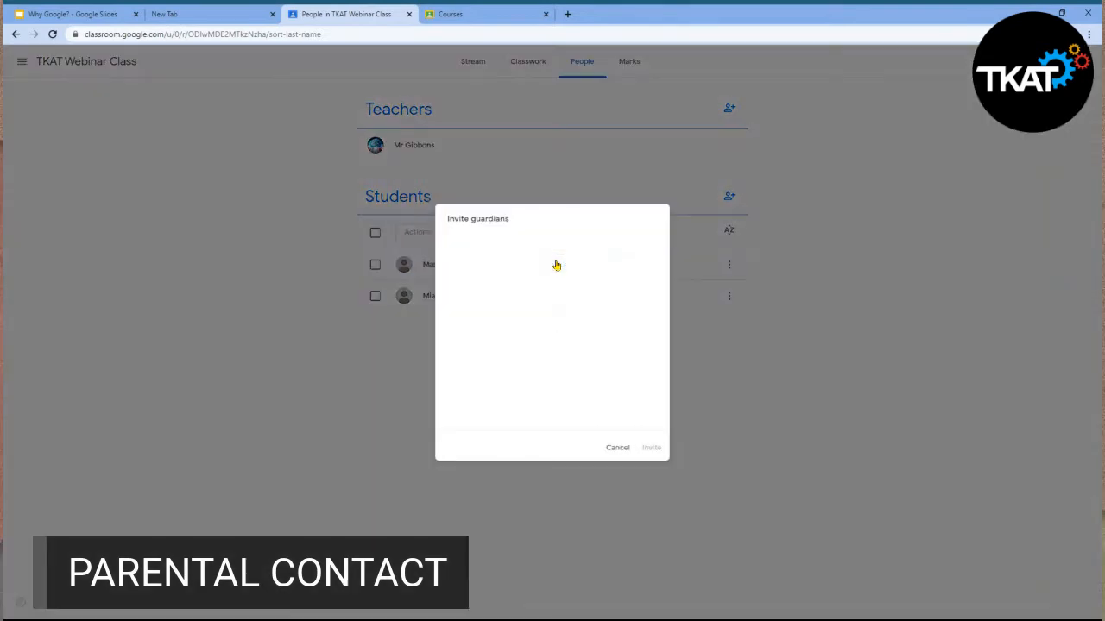
left_click(616, 447)
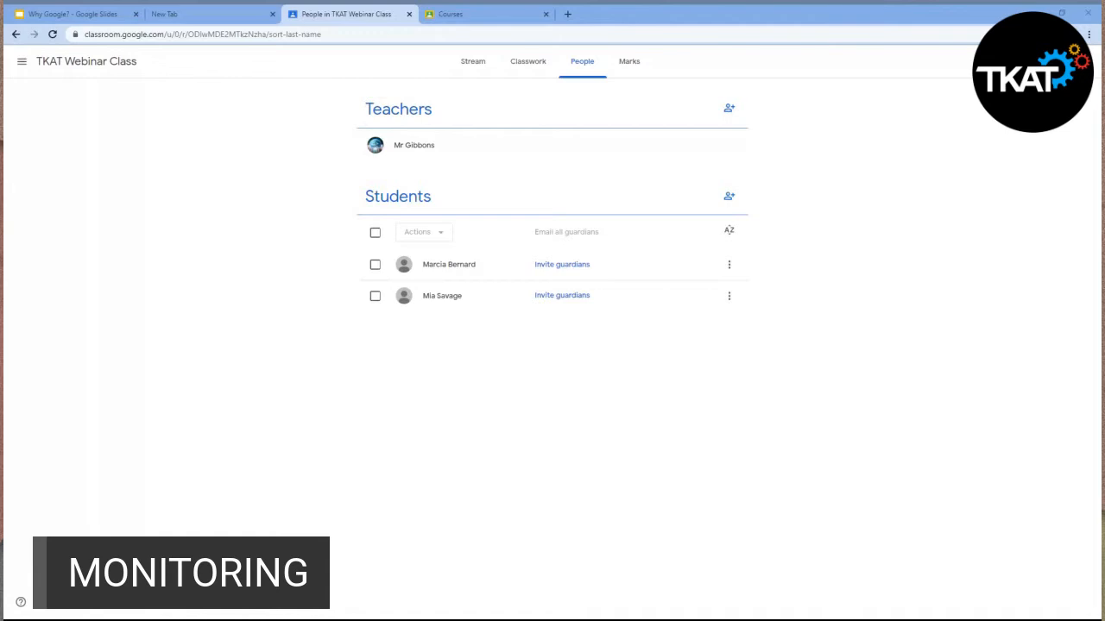
View the class marks and check the submission options for the first student's forces quiz and the second student's atmosphere assignment
left_click(629, 62)
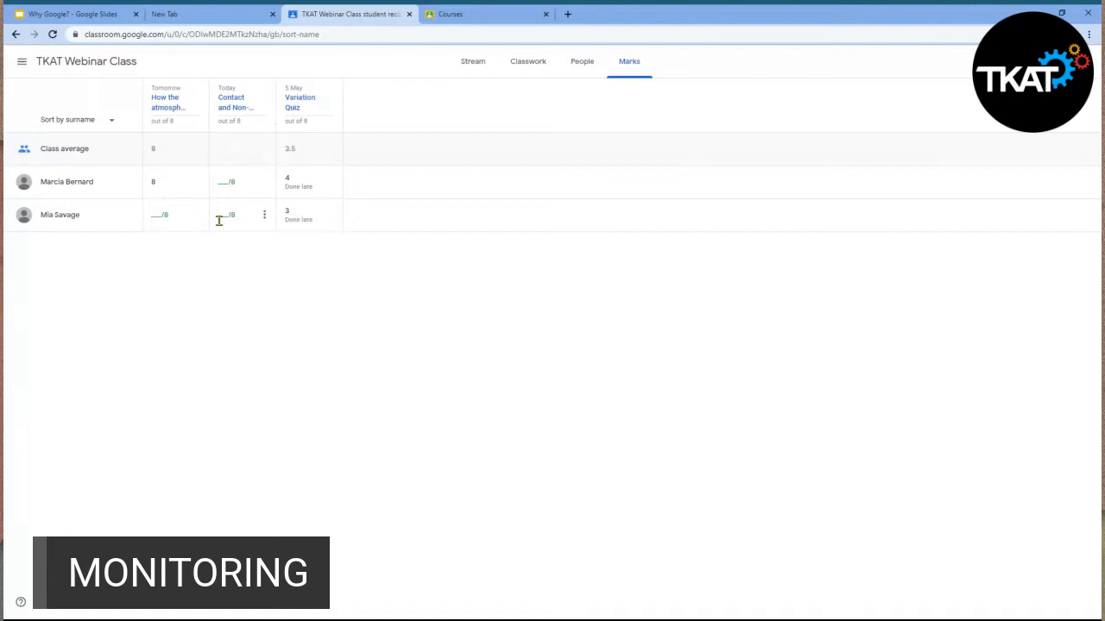
left_click(265, 182)
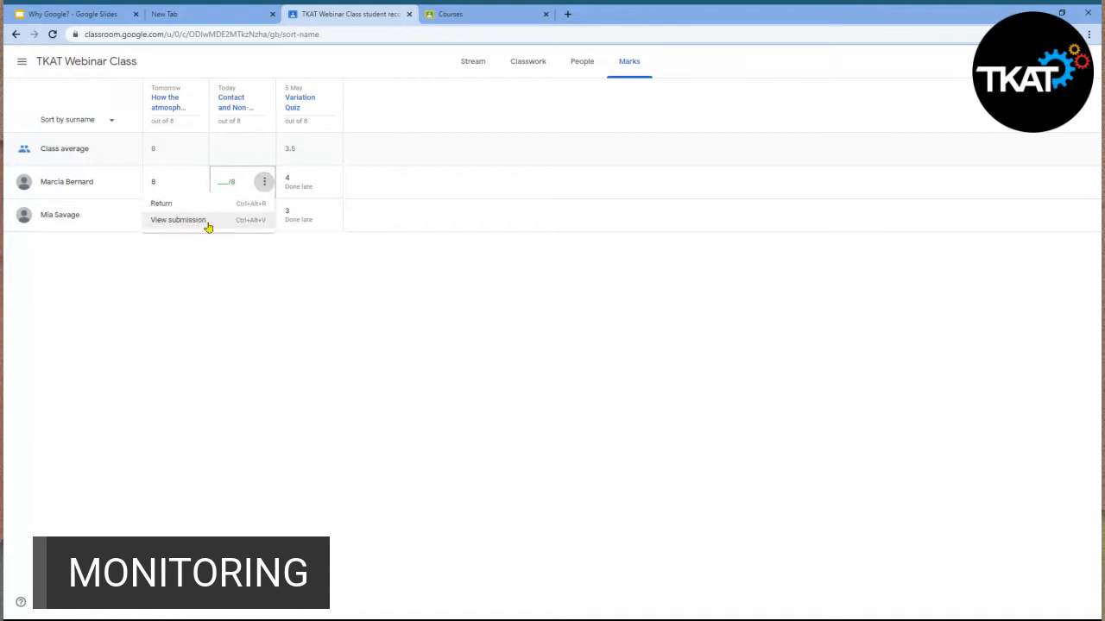
left_click(235, 253)
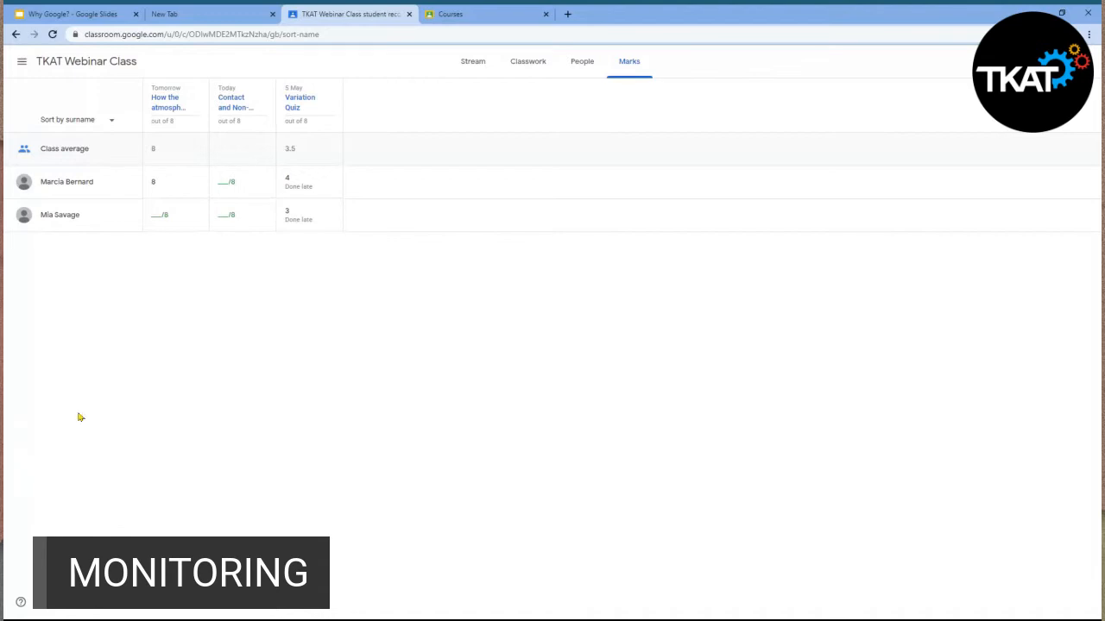
left_click(197, 217)
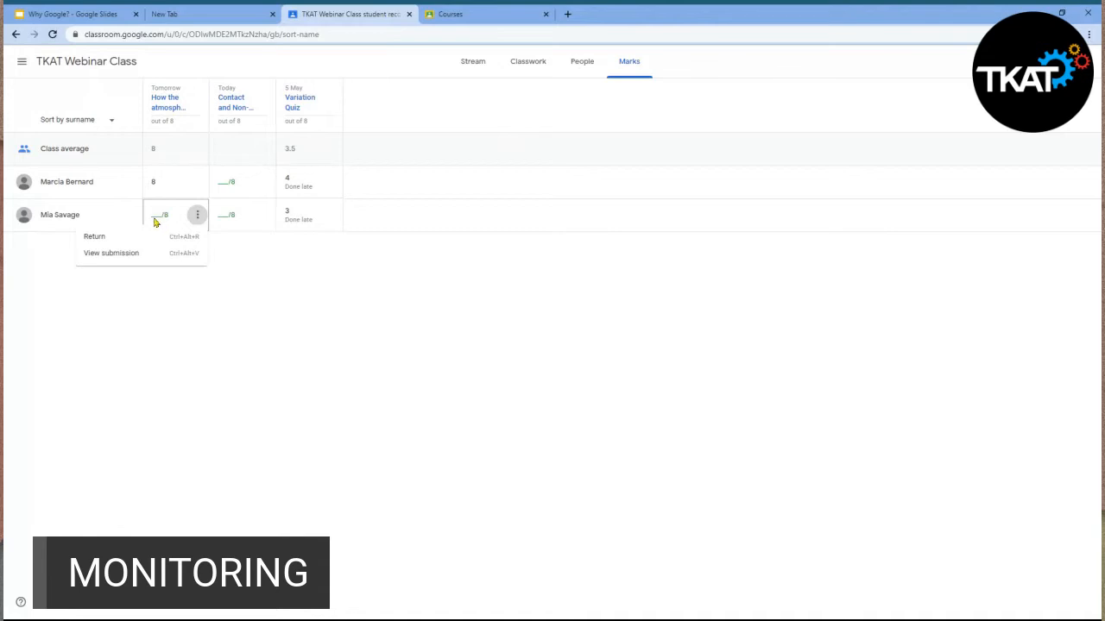
left_click(231, 247)
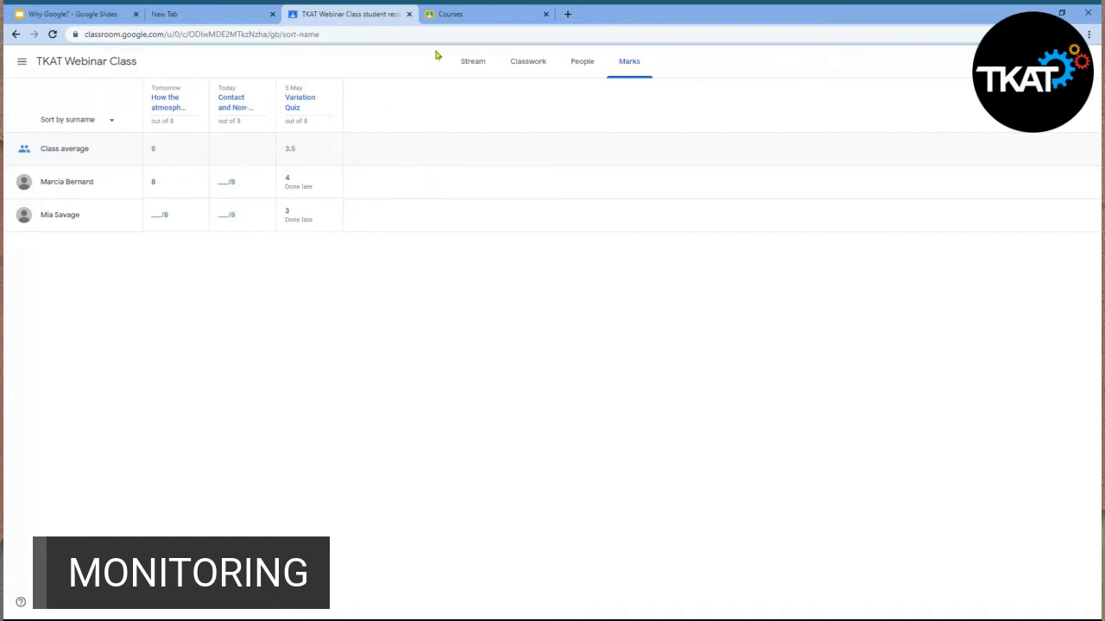
Enlarge the class code of TKAT Webinar Class from the teacher's stream and copy it
left_click(442, 15)
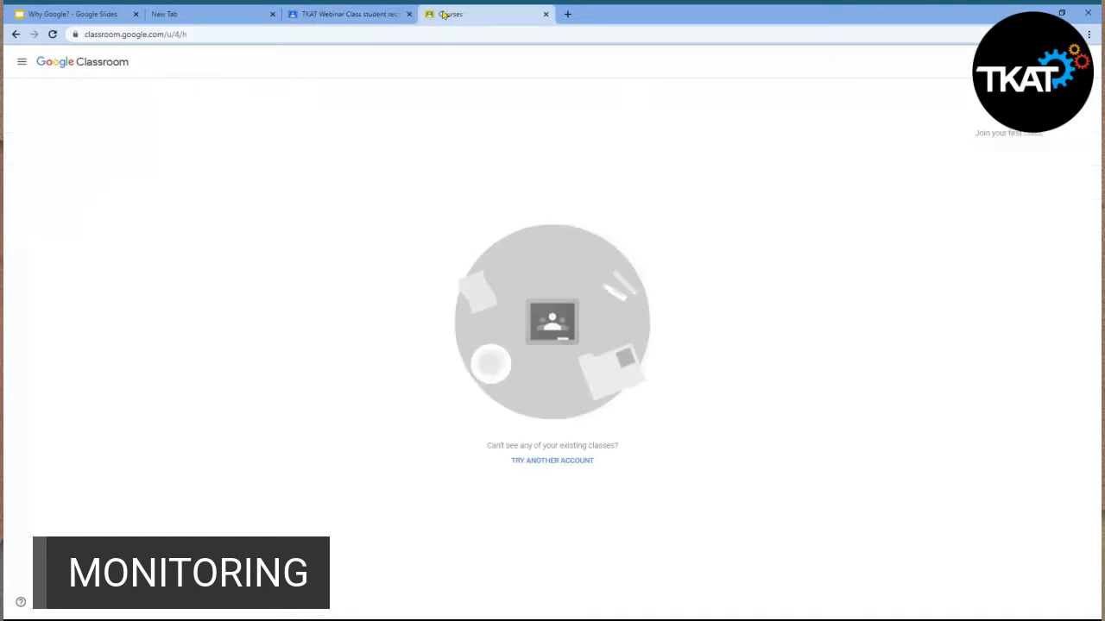
left_click(366, 17)
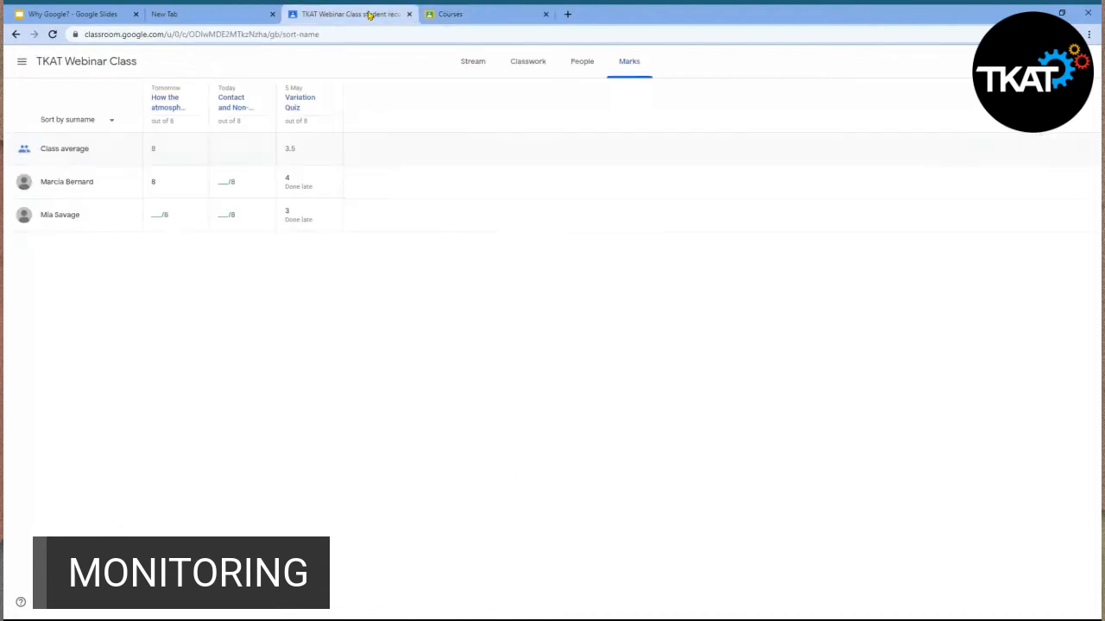
left_click(50, 71)
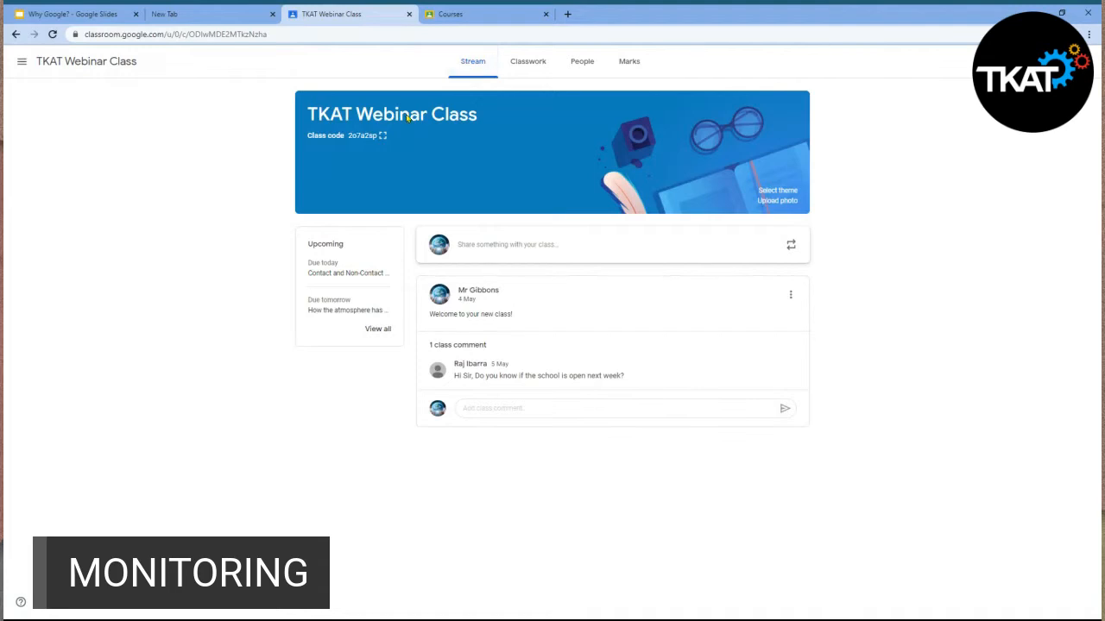
left_click(382, 136)
double_click(504, 322)
key("ctrl+c")
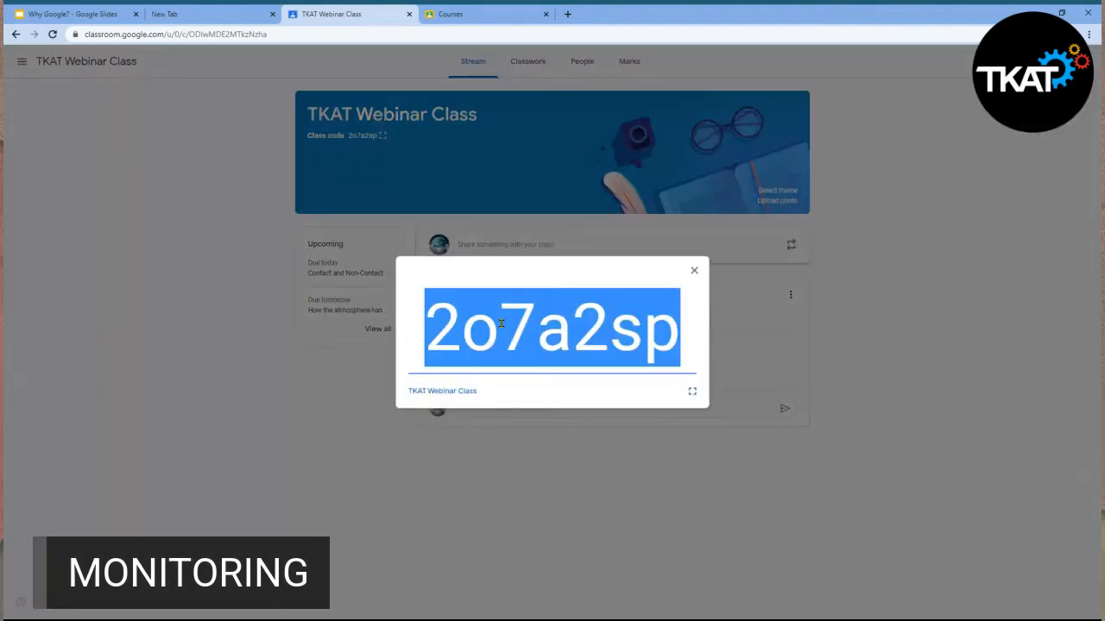
Join TKAT Webinar Class from the student account using the copied class code
left_click(500, 10)
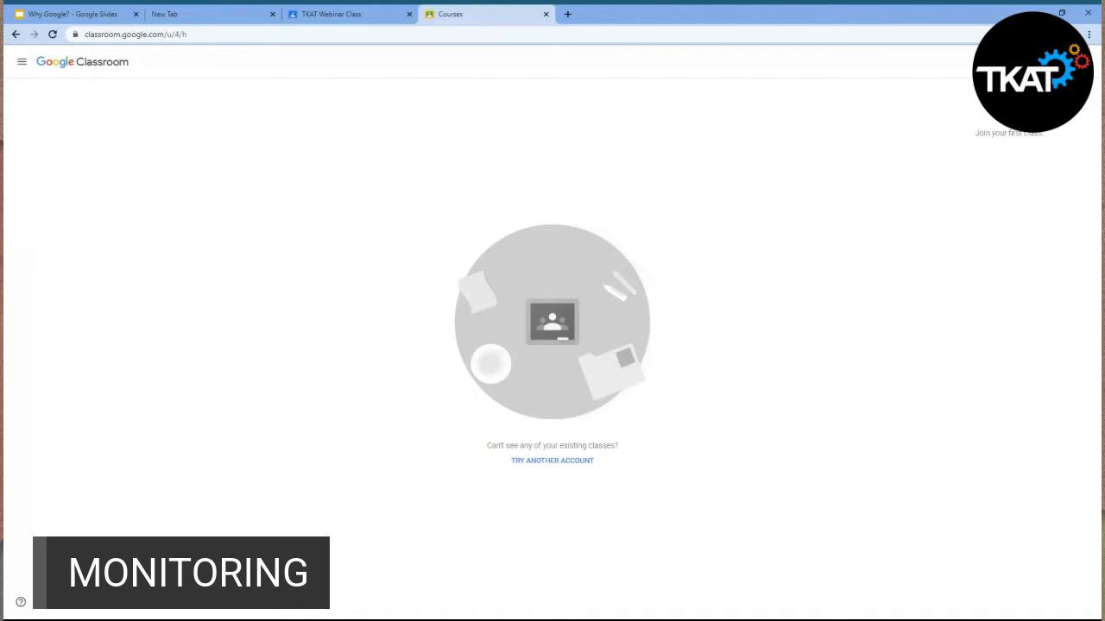
left_click(1009, 62)
key("ctrl+v")
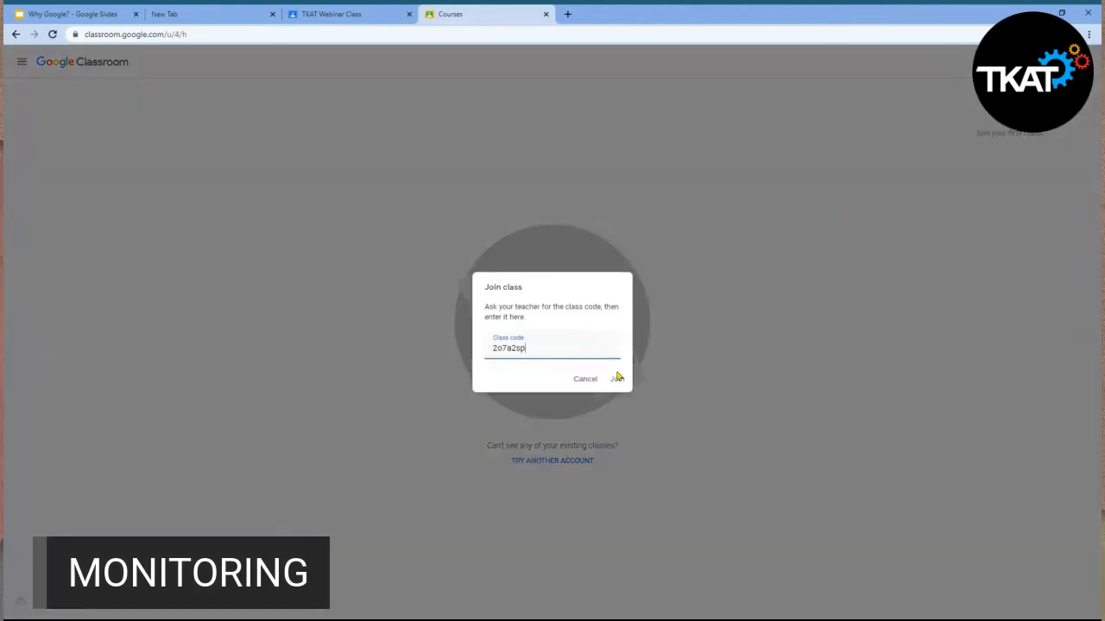
left_click(617, 380)
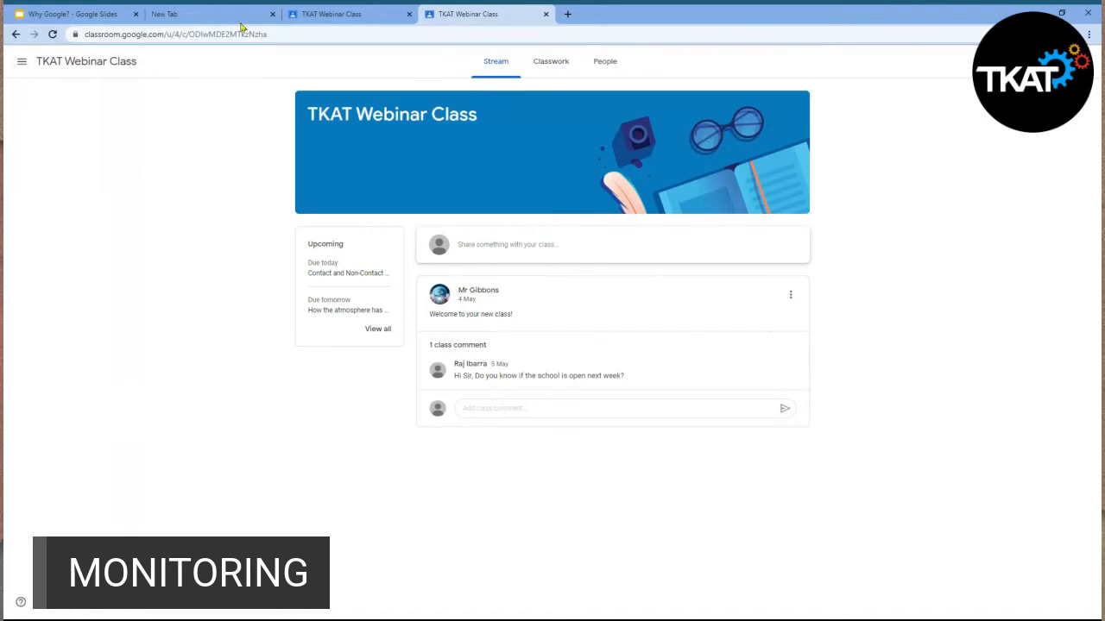
View the student's to-do list and the Contact and Non-Contact Forces Quiz assignment, and return to the class stream
left_click(21, 61)
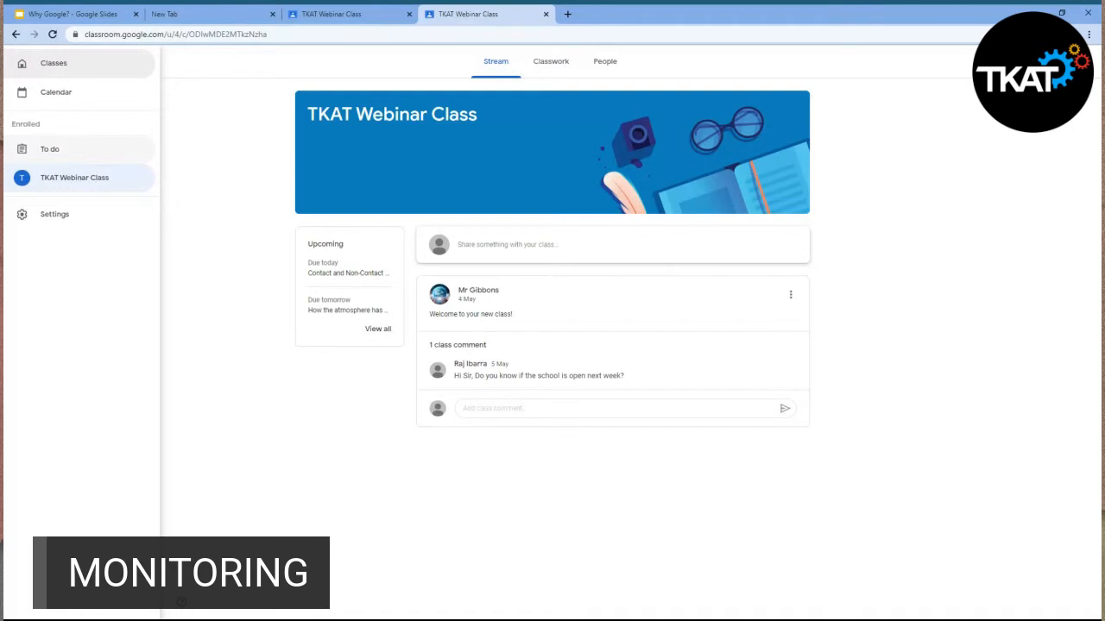
left_click(59, 155)
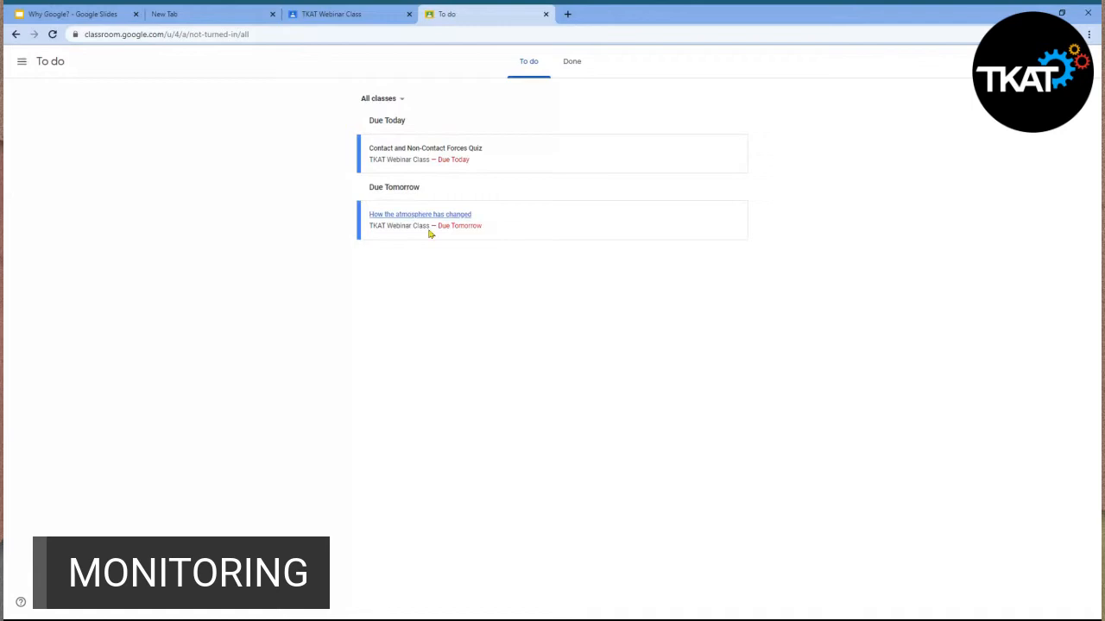
left_click(414, 160)
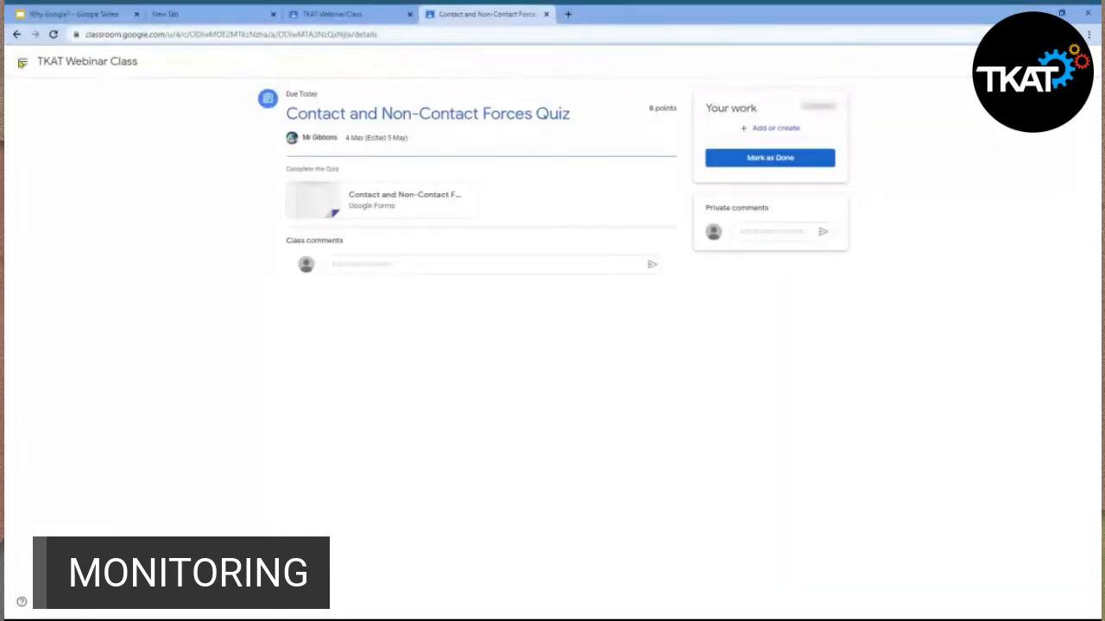
left_click(16, 35)
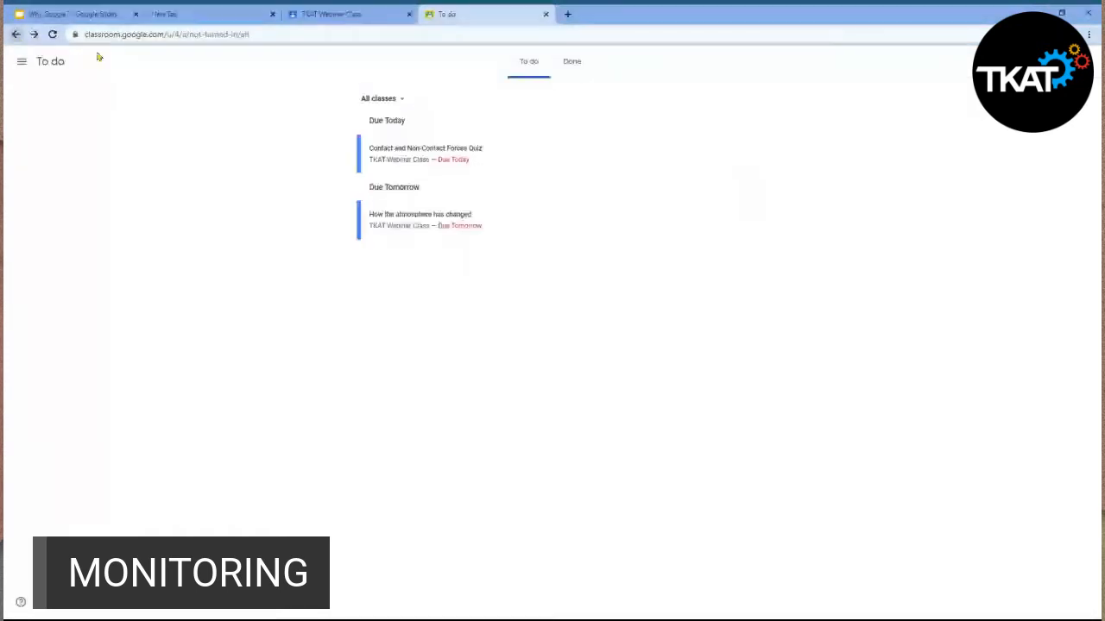
left_click(15, 36)
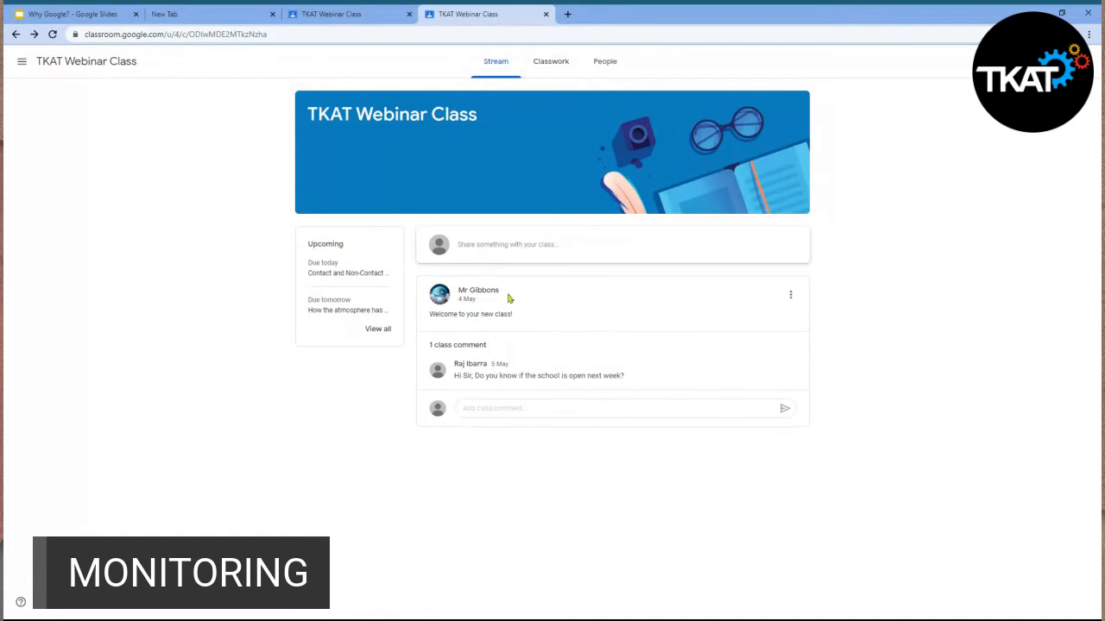
View the student's classwork and people pages for TKAT Webinar Class, and return to the stream
left_click(566, 75)
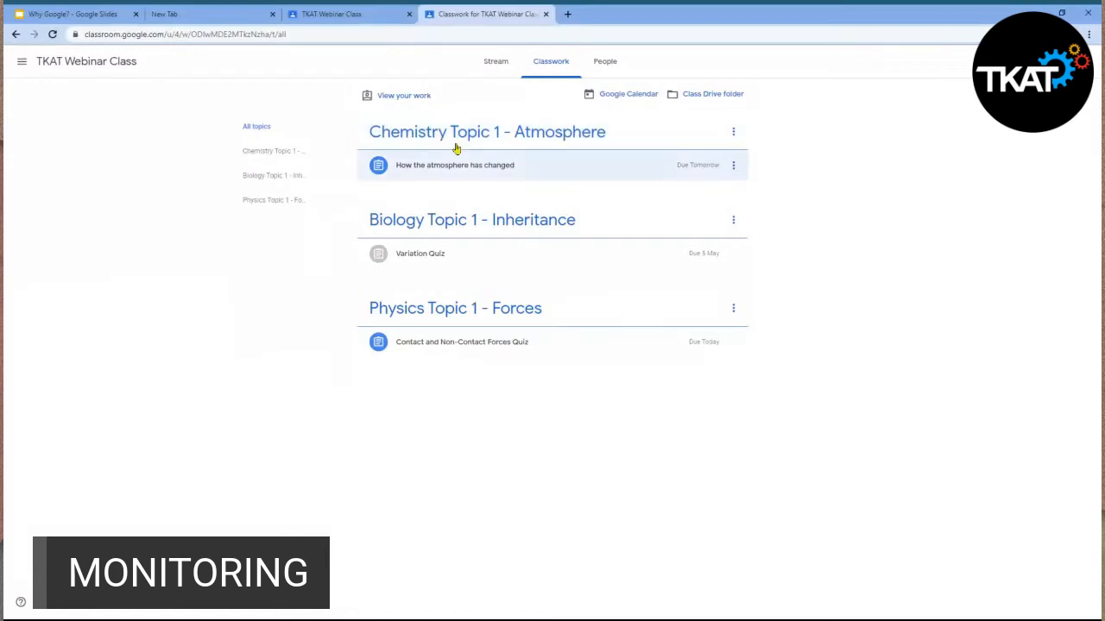
left_click(605, 66)
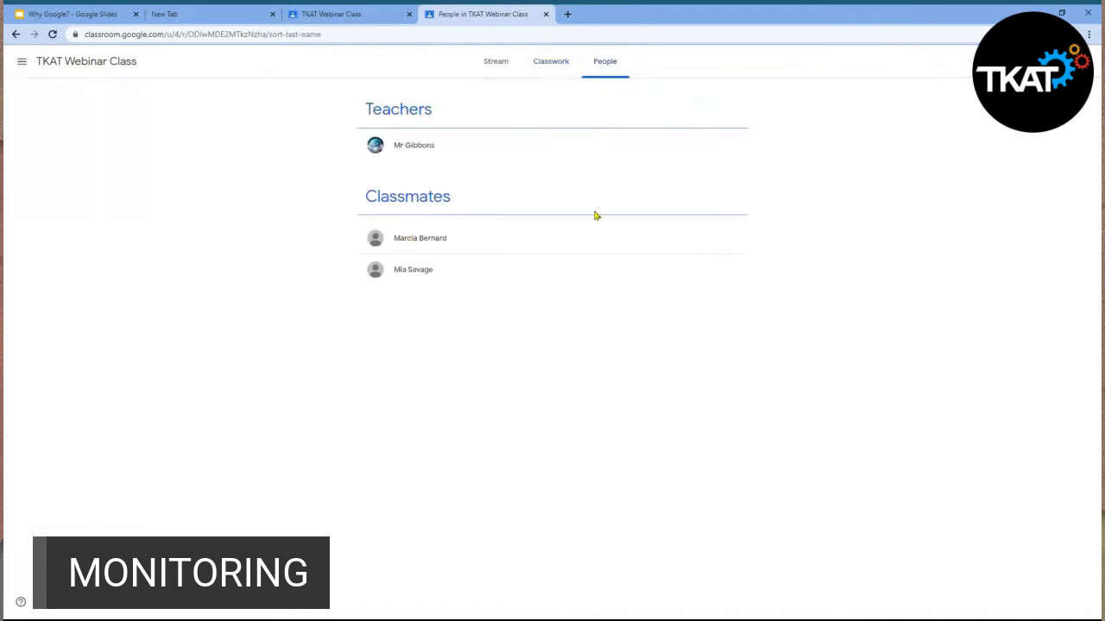
left_click(493, 64)
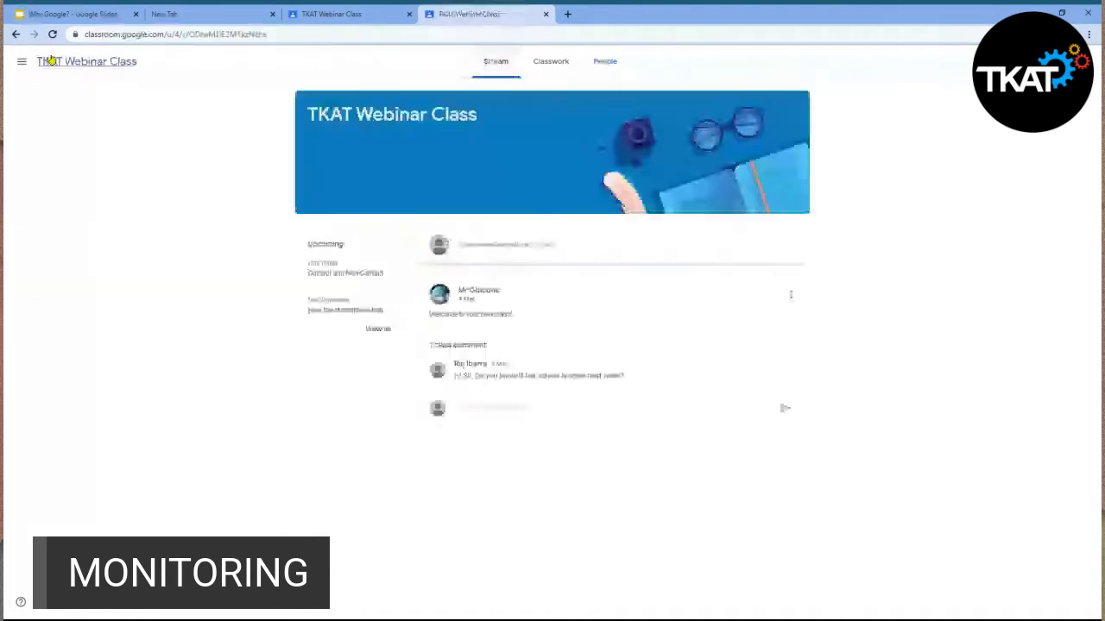
View the student's to-do list again, close the student's Classroom page and dismiss the enlarged class code in the teacher's class
left_click(22, 61)
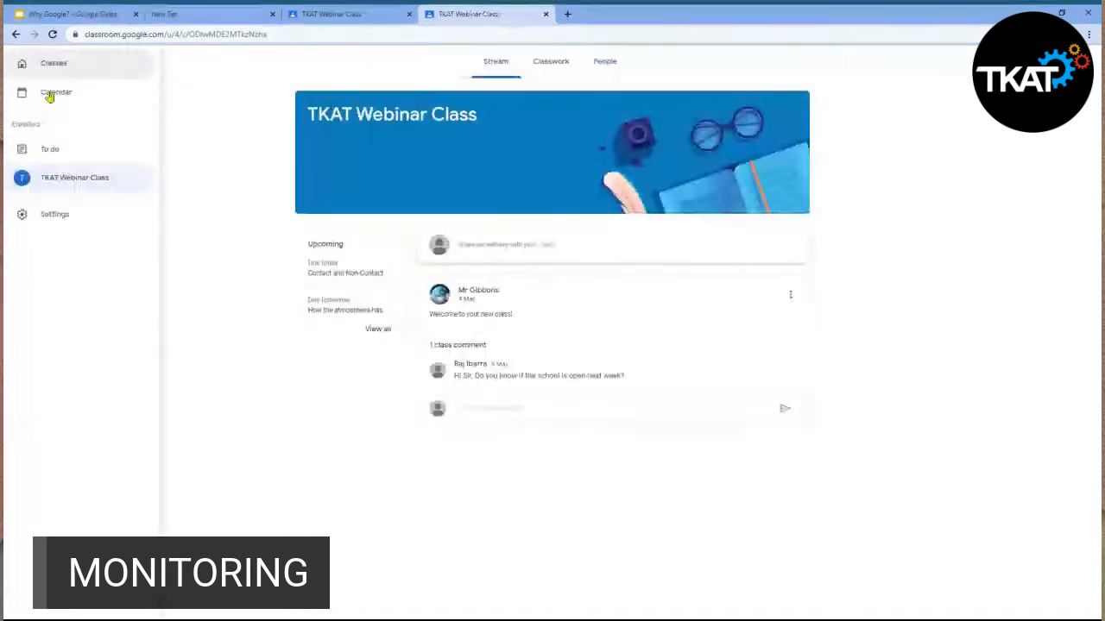
left_click(52, 152)
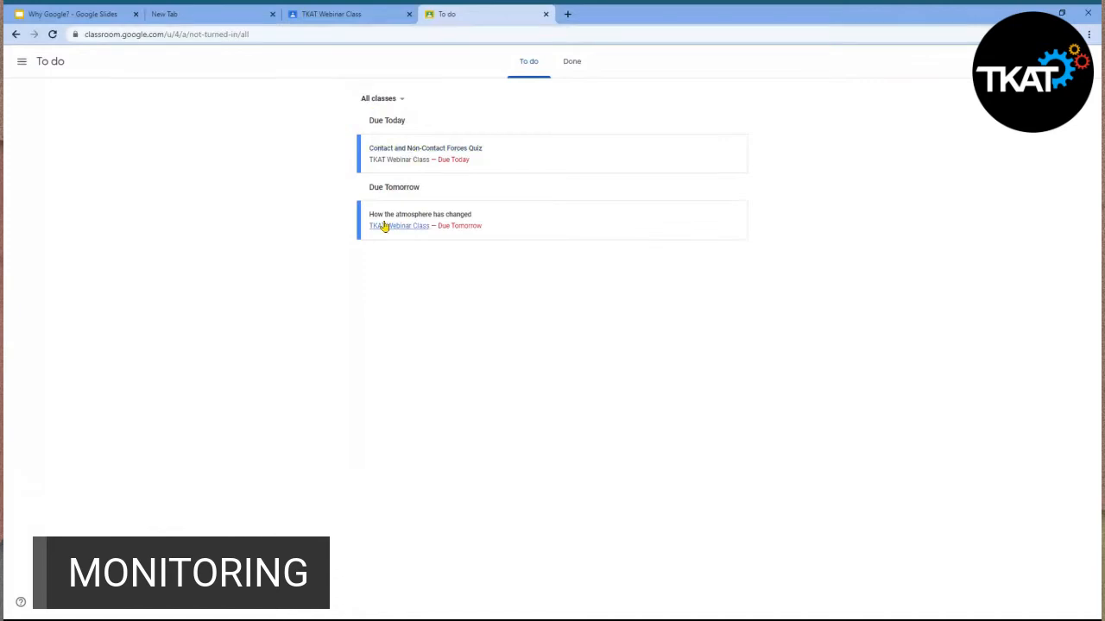
left_click(545, 15)
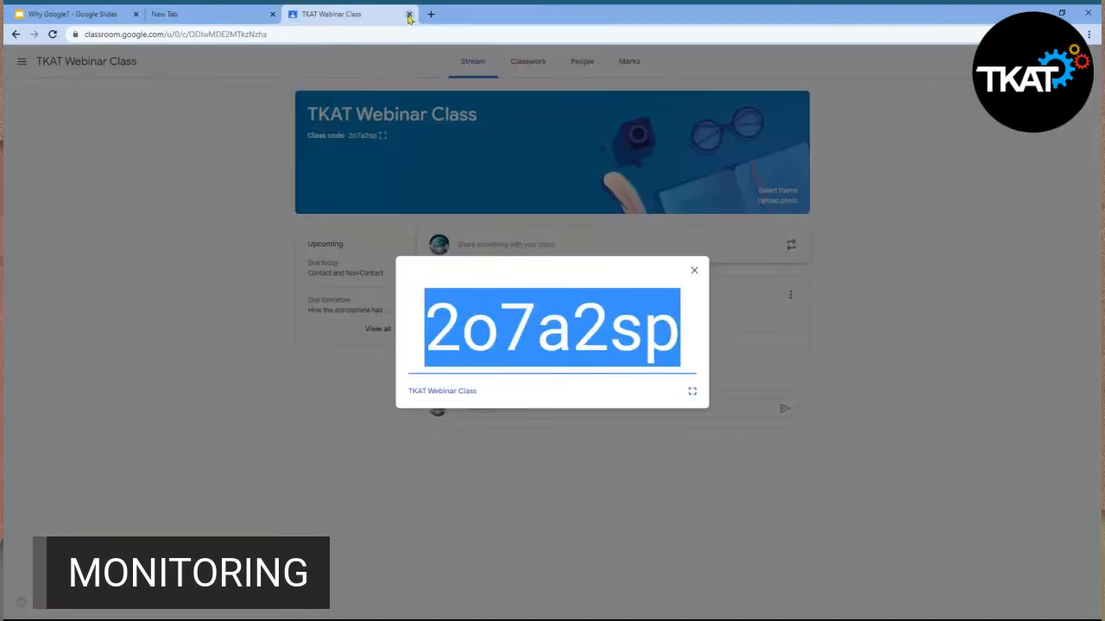
left_click(694, 270)
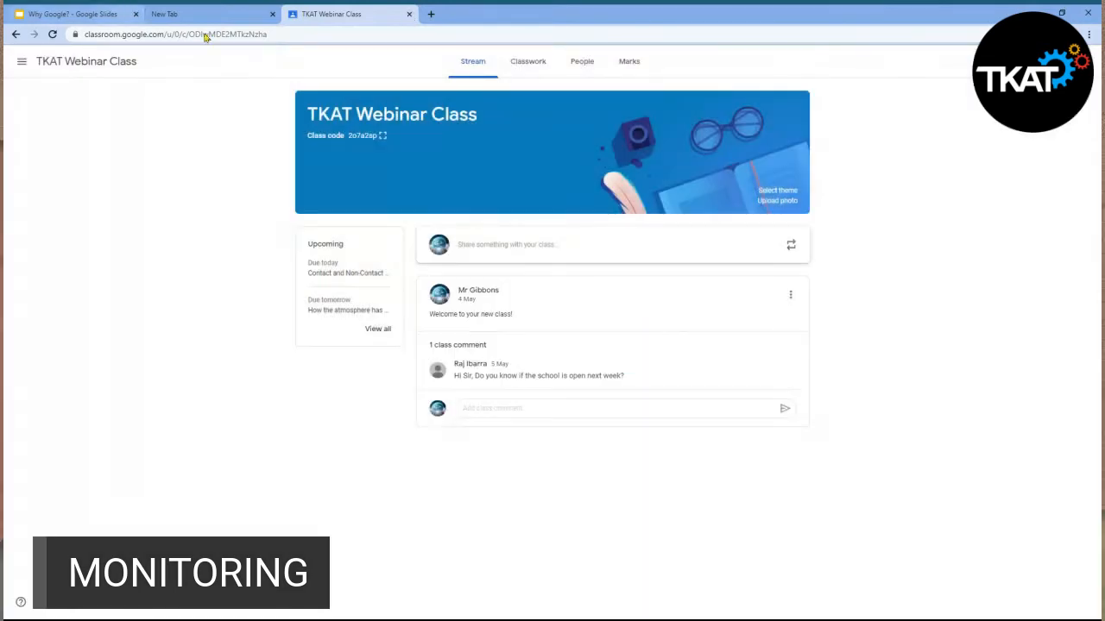